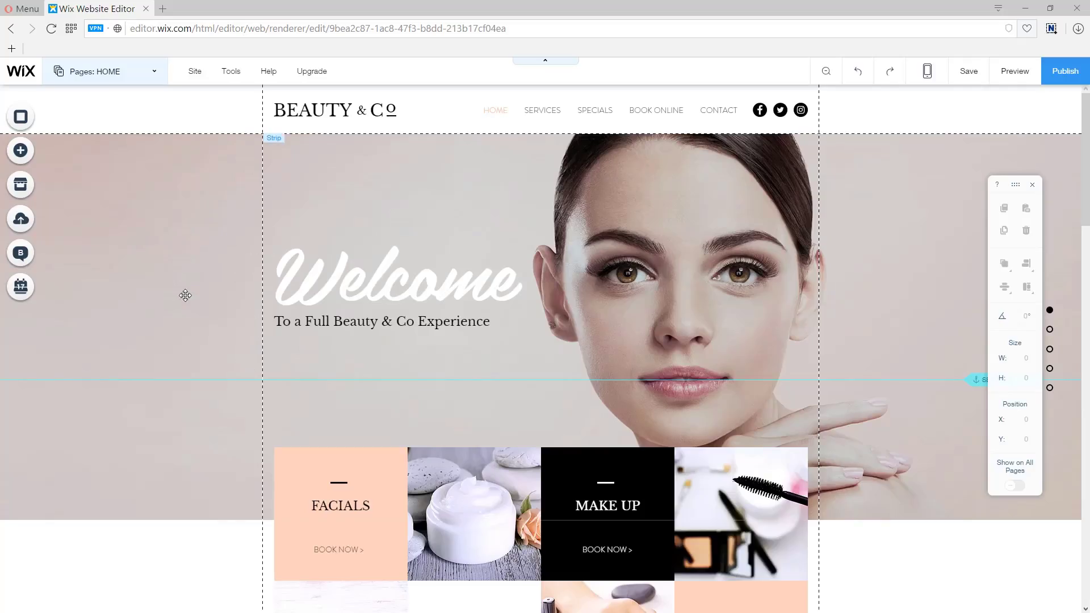
Step: Replace the hero strip's background with the seated yoga photo 03.jpg from My Images
{"action": "left_click", "coordinate": [186, 334]}
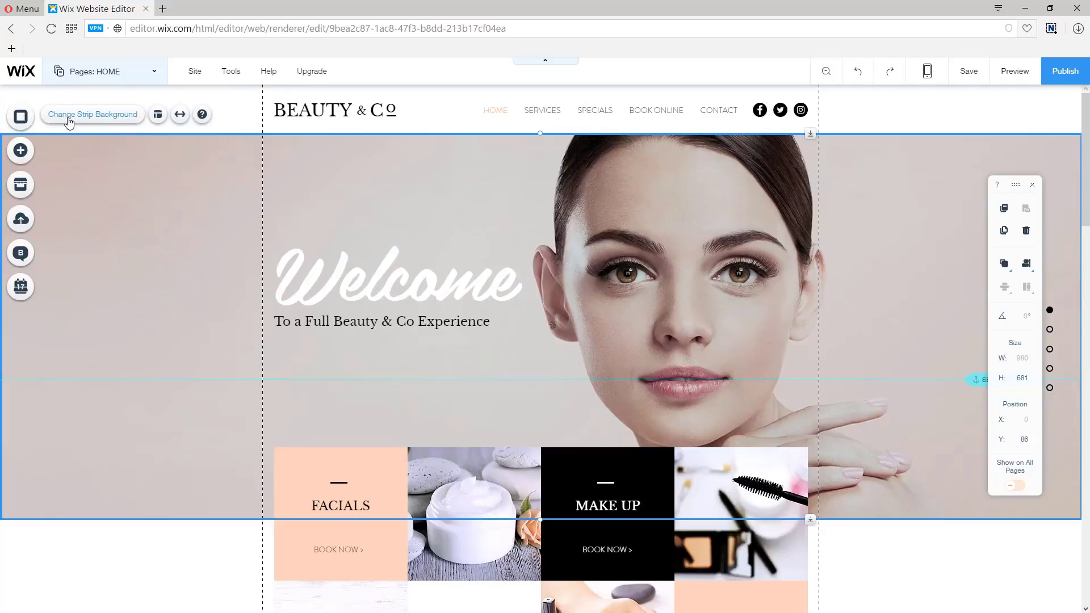
{"action": "left_click", "coordinate": [108, 119]}
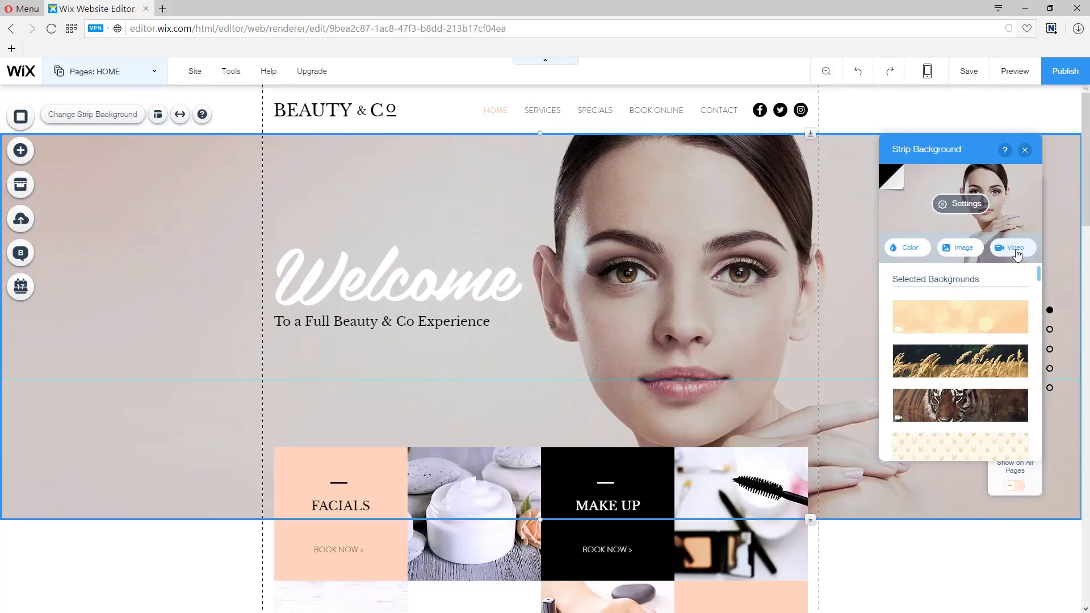
{"action": "left_click", "coordinate": [960, 249]}
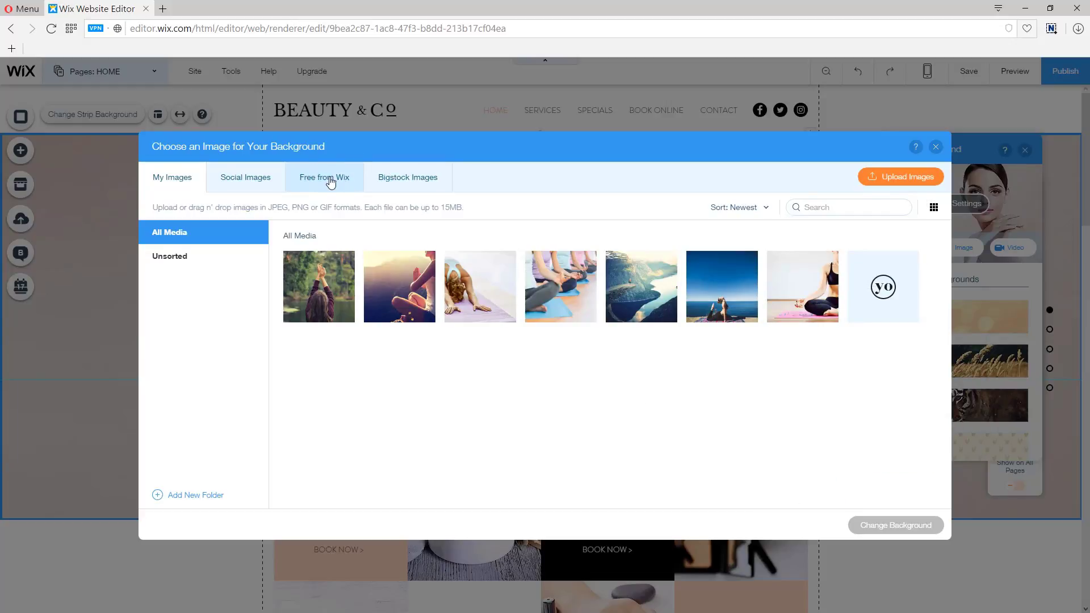
{"action": "left_click", "coordinate": [808, 274]}
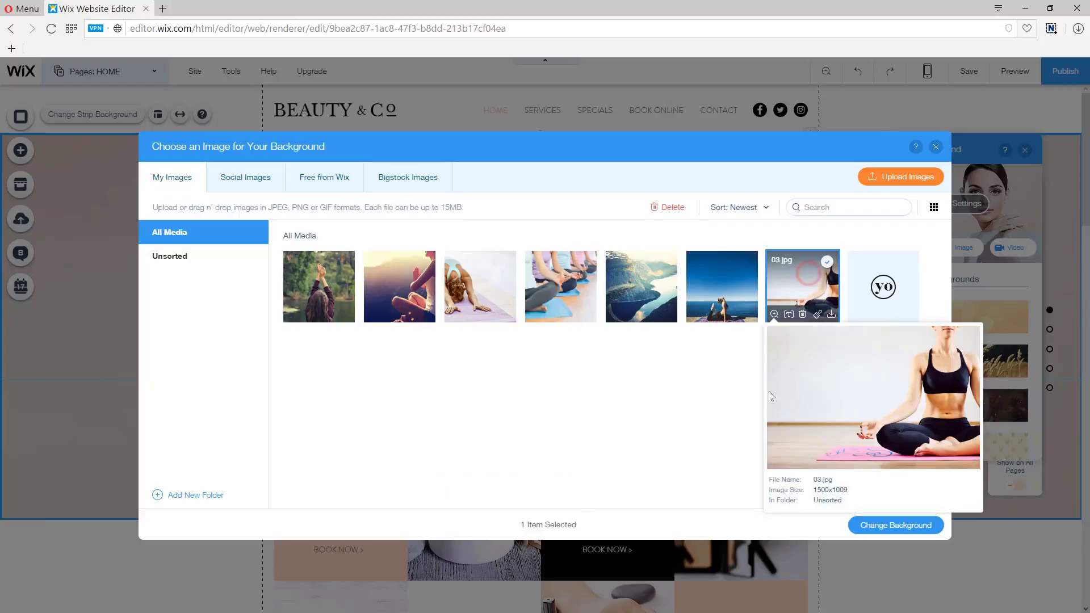
{"action": "left_click", "coordinate": [857, 533]}
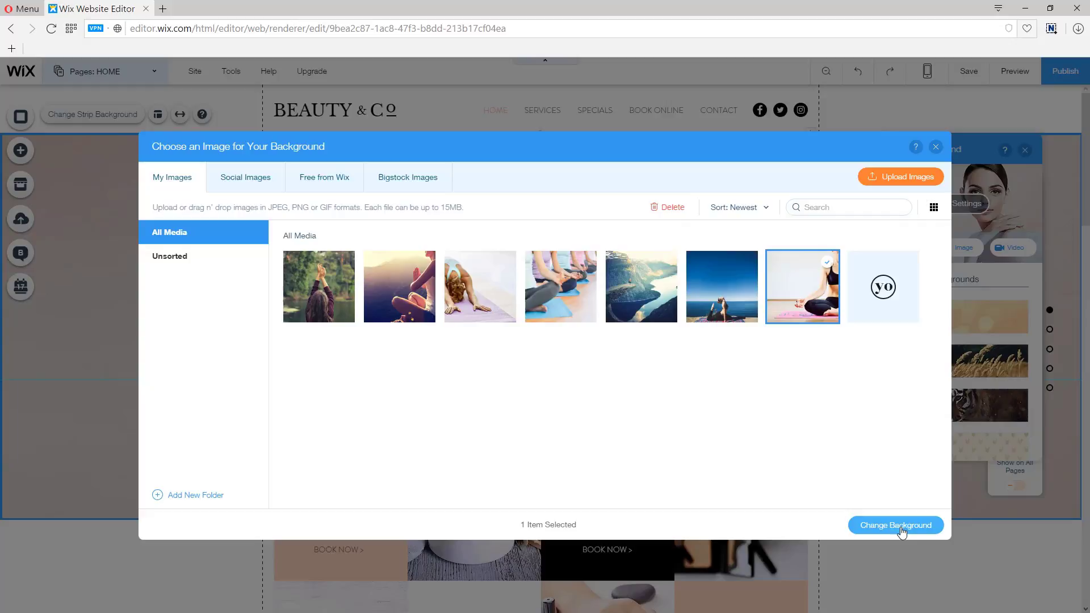
{"action": "left_click", "coordinate": [898, 532]}
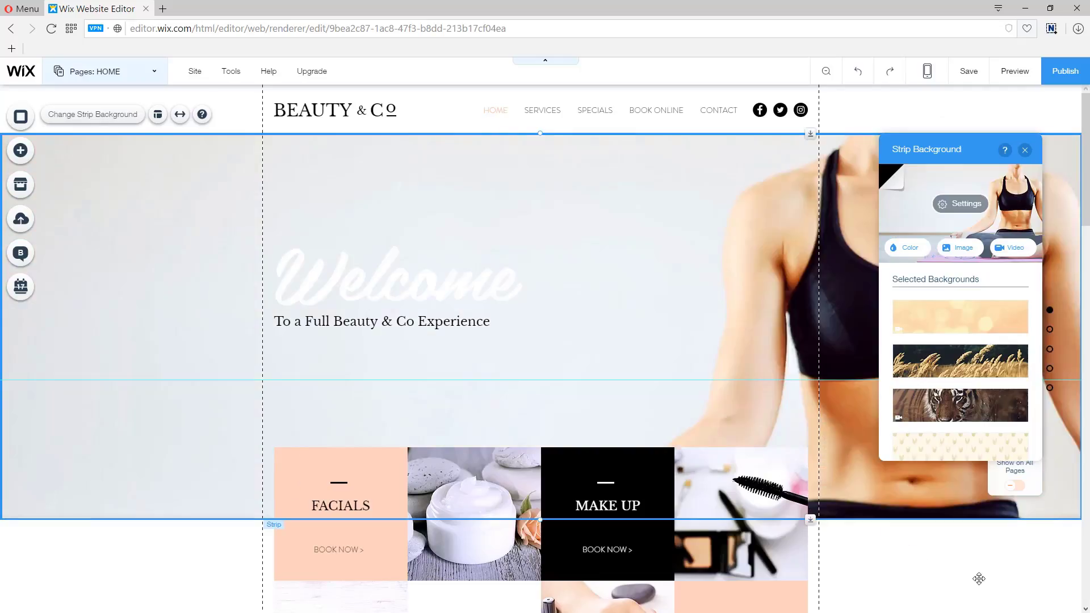
Step: Color the Welcome heading with the blue My Colors swatch and confirm the site colour palette
{"action": "left_click", "coordinate": [381, 275]}
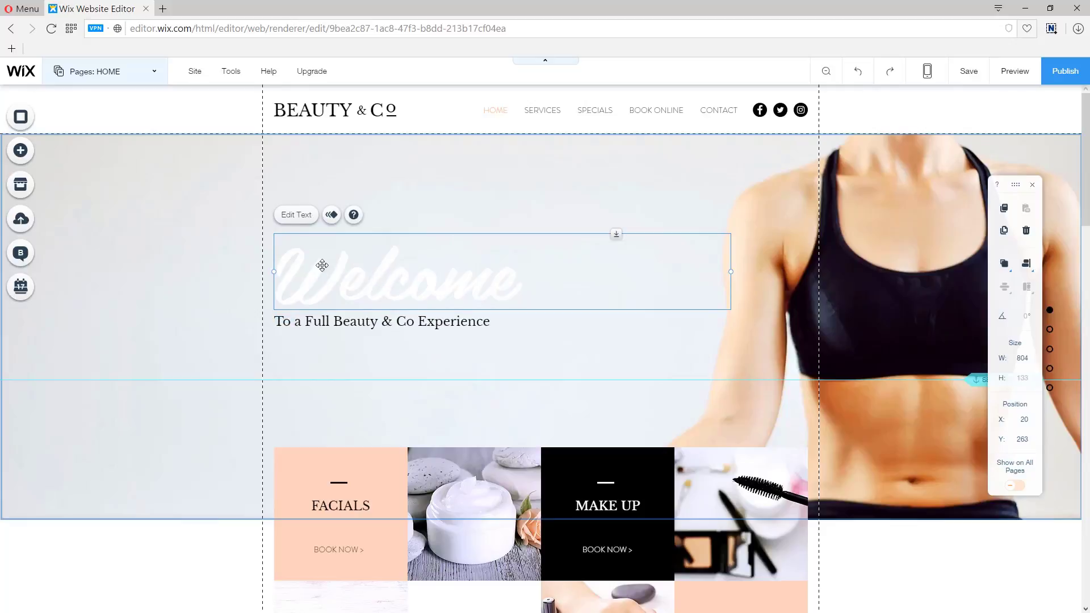
{"action": "left_click", "coordinate": [295, 215]}
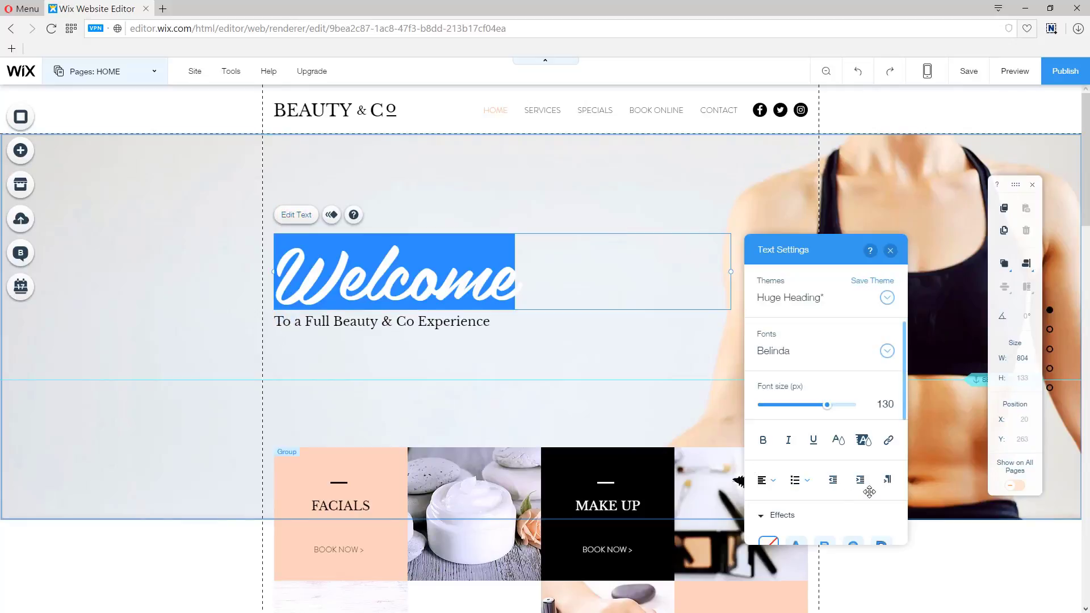
{"action": "left_click", "coordinate": [838, 441]}
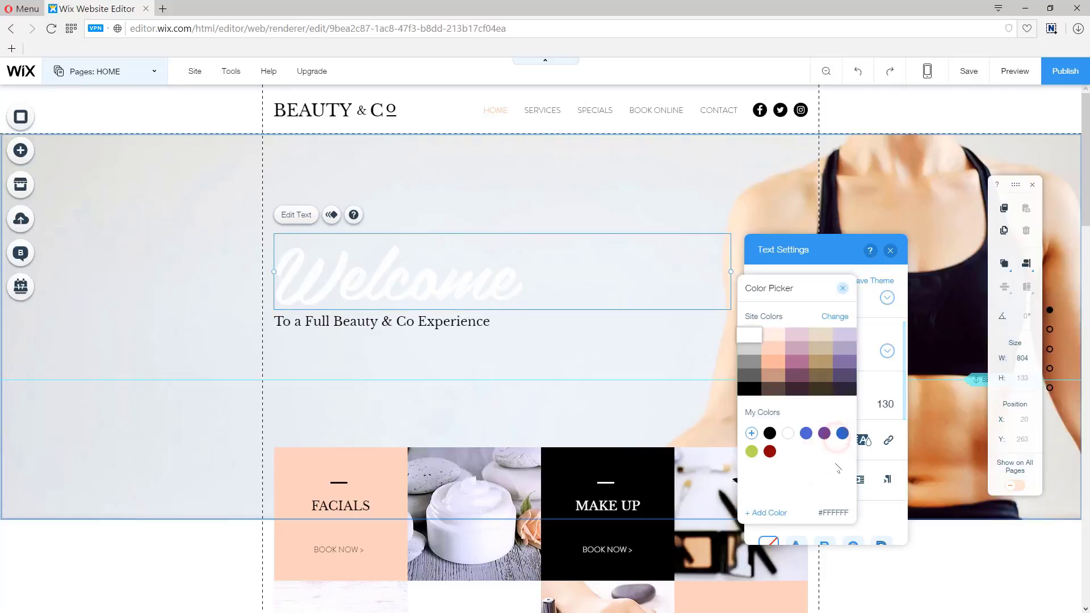
{"action": "left_click", "coordinate": [805, 433]}
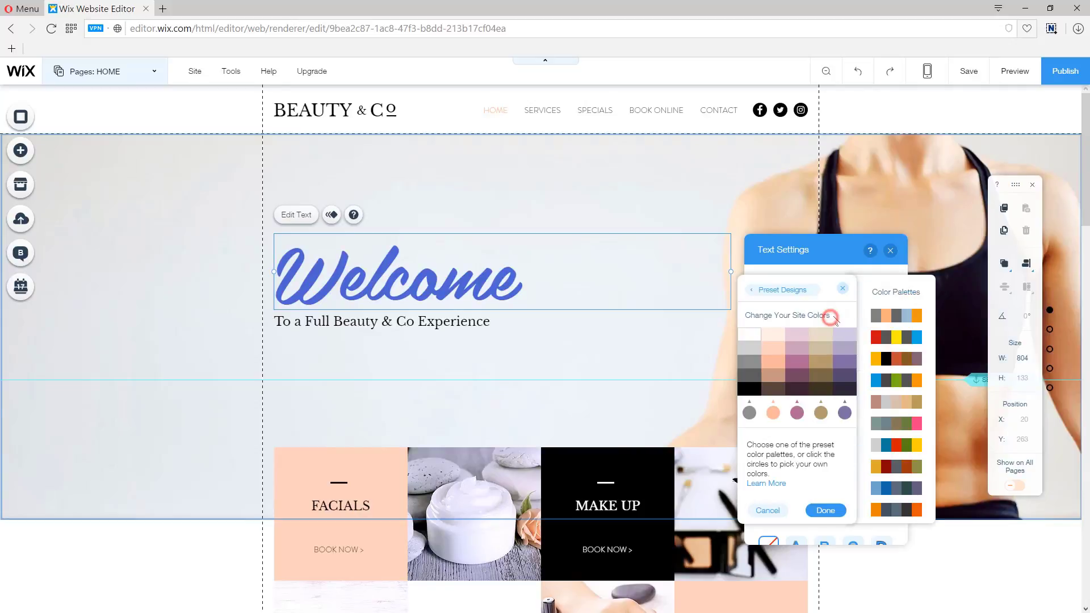
{"action": "left_click", "coordinate": [834, 317]}
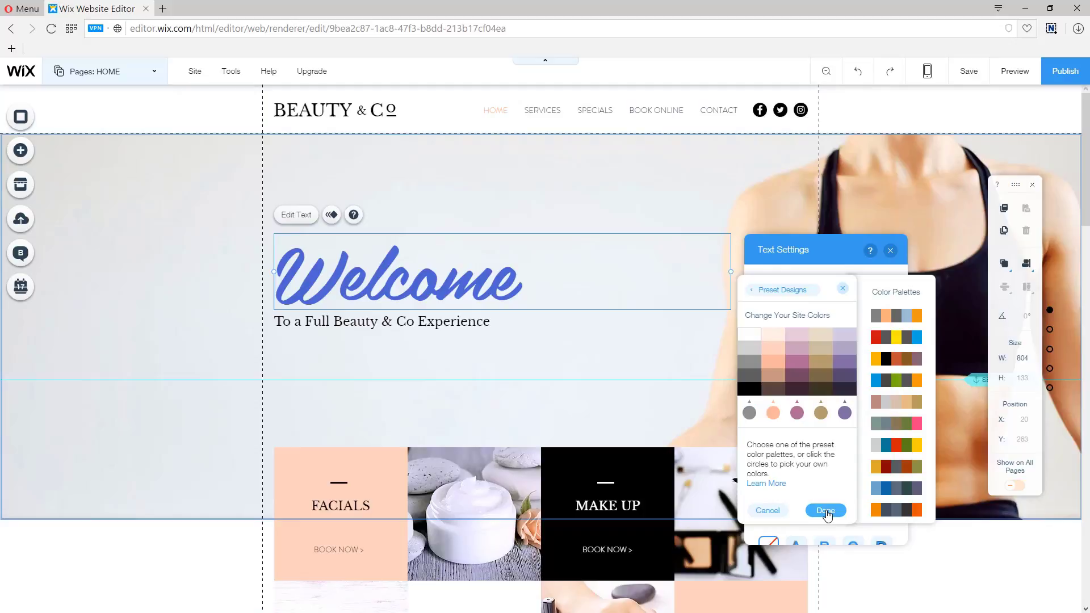
{"action": "left_click", "coordinate": [826, 511]}
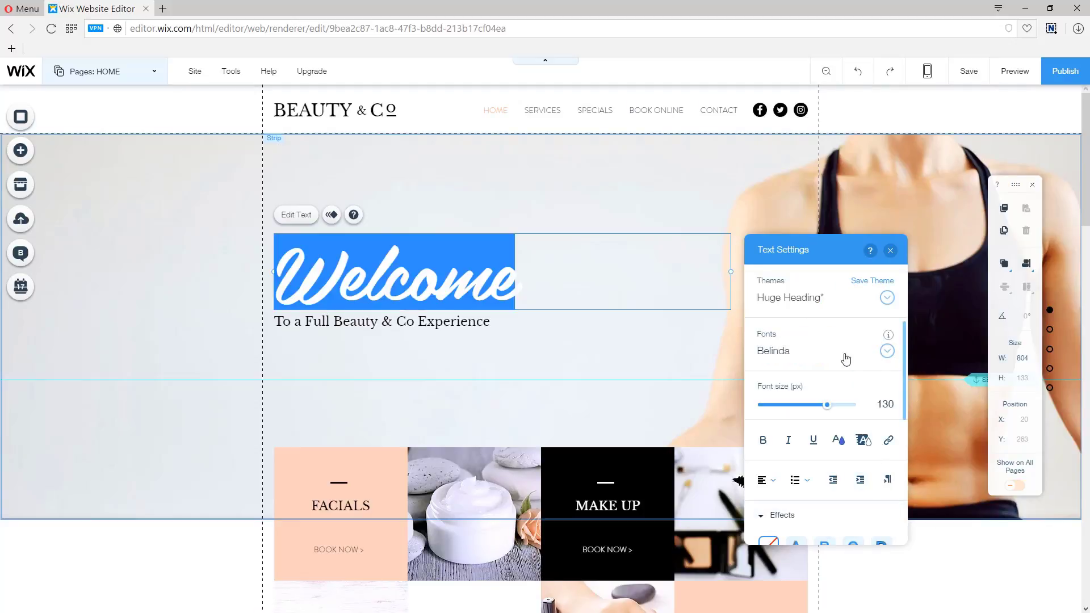
Step: Set the heading to bold DIN Next Light at 112 px, reading 'Private Yoga Classes'
{"action": "left_click", "coordinate": [887, 352]}
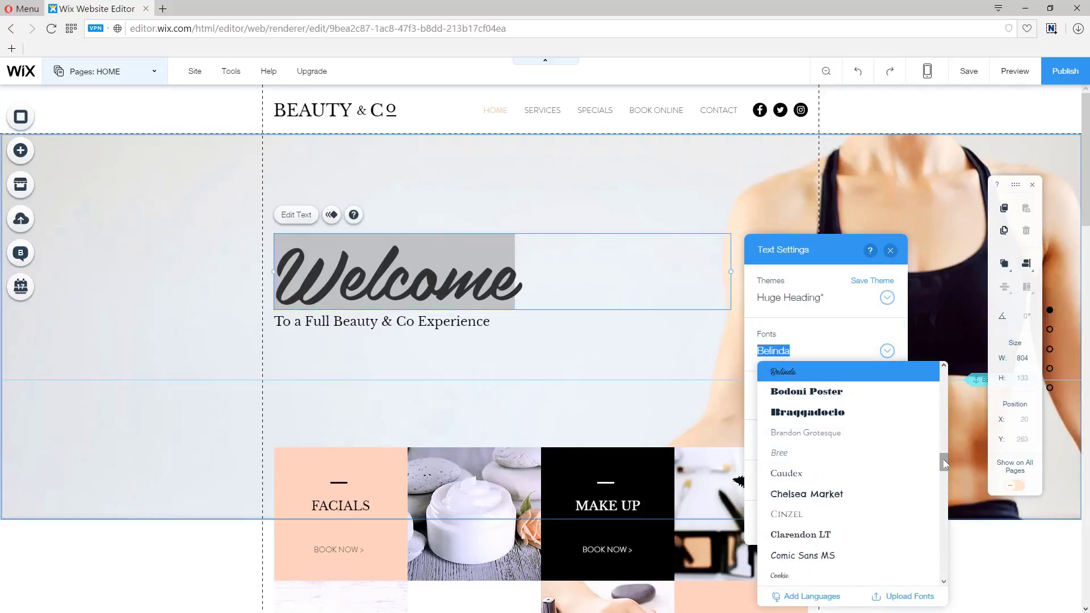
{"action": "left_click_drag", "start_coordinate": [944, 464], "coordinate": [940, 480]}
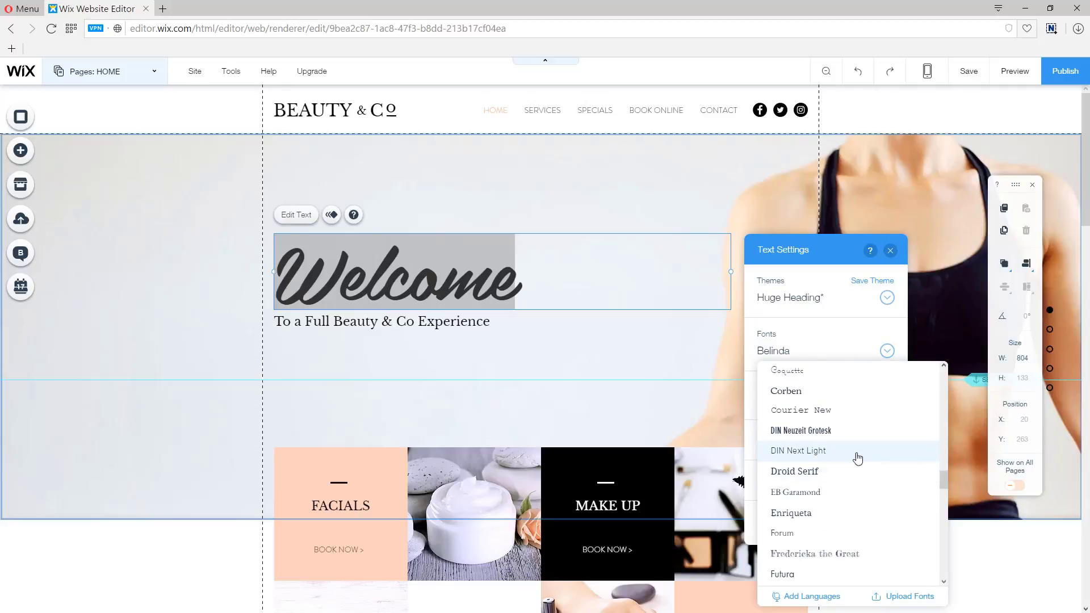
{"action": "left_click", "coordinate": [795, 451]}
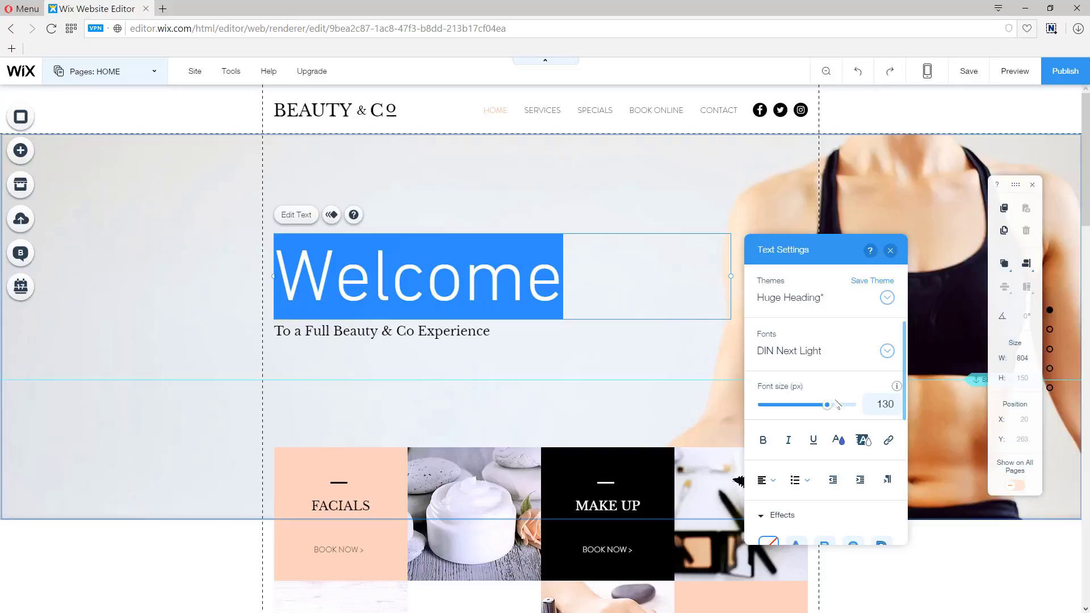
{"action": "left_click_drag", "start_coordinate": [826, 407], "coordinate": [818, 406]}
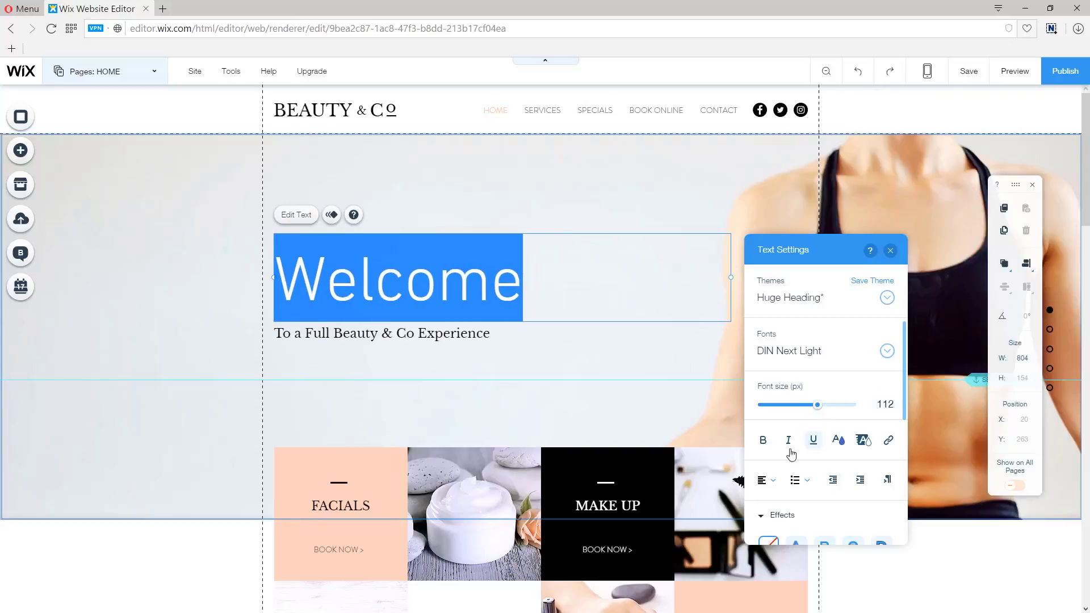
{"action": "left_click", "coordinate": [764, 442]}
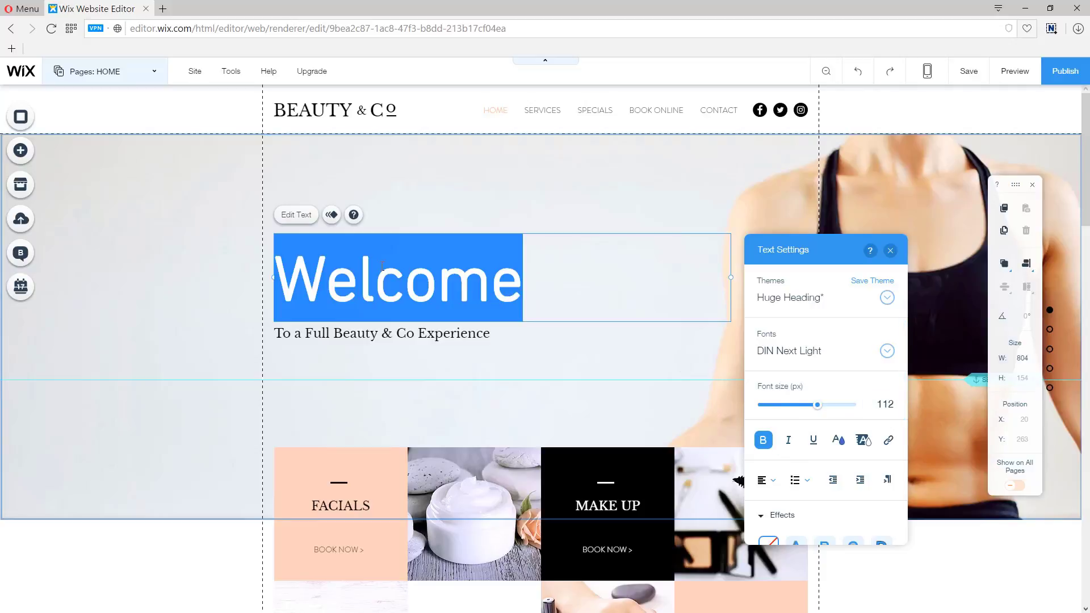
{"action": "type", "text": "Priva"}
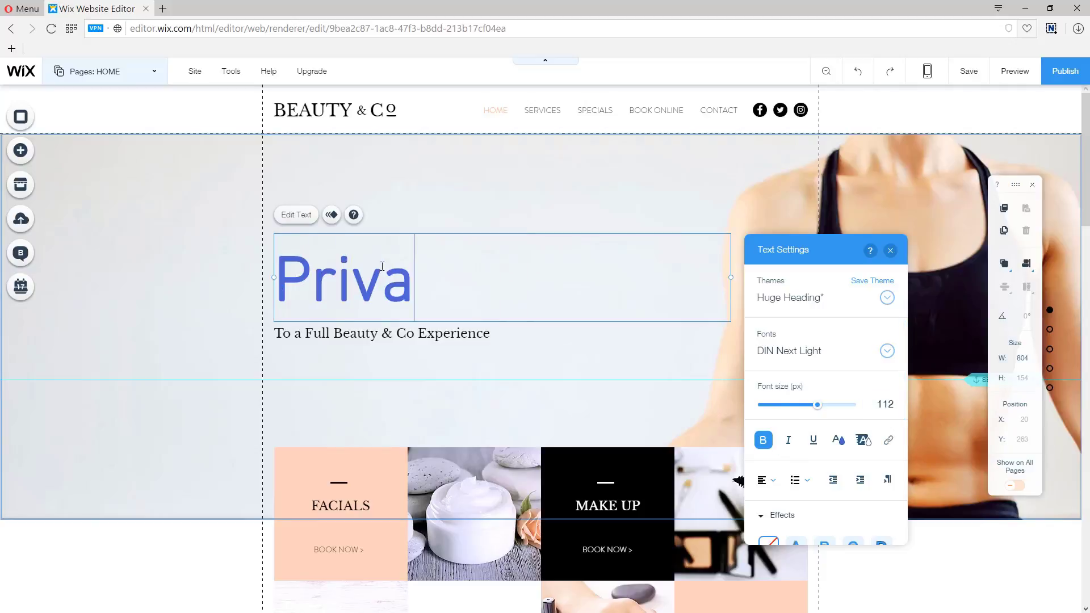
{"action": "type", "text": "te Yo"}
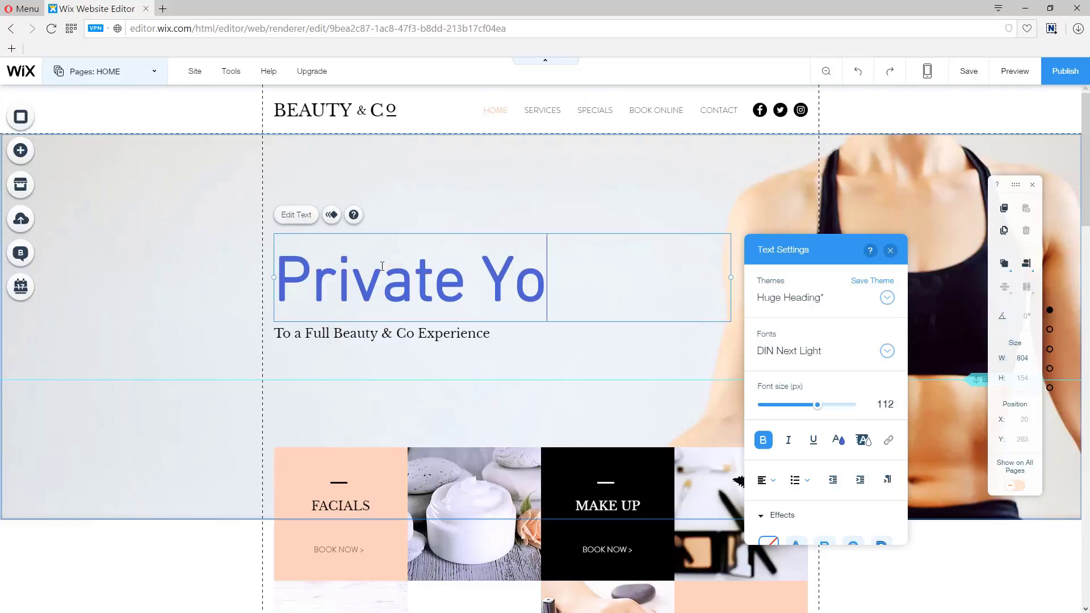
{"action": "type", "text": "ga Classes"}
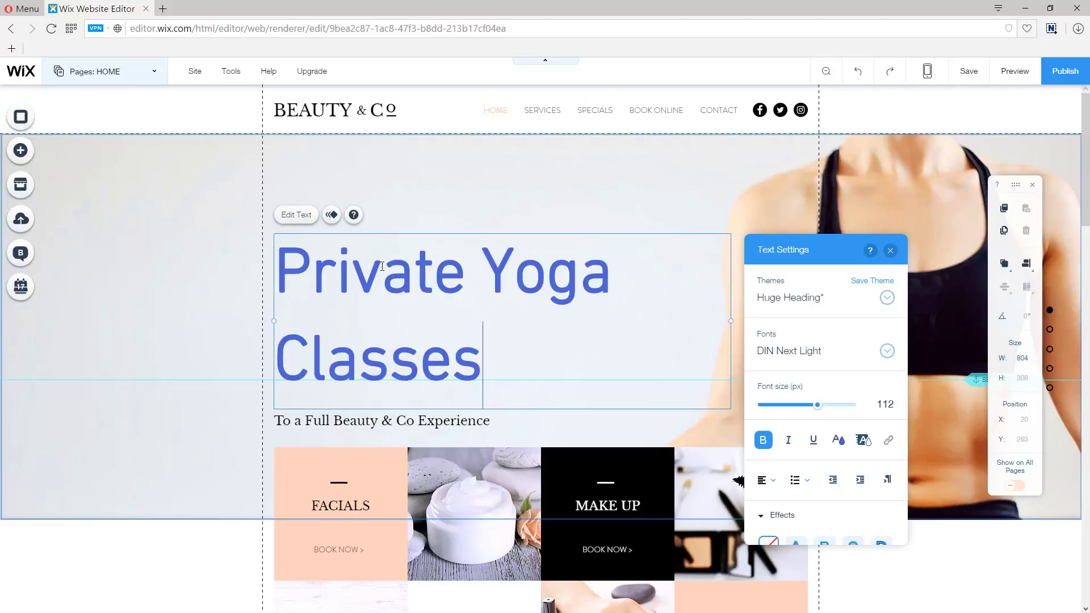
{"action": "key", "text": "ctrl+a"}
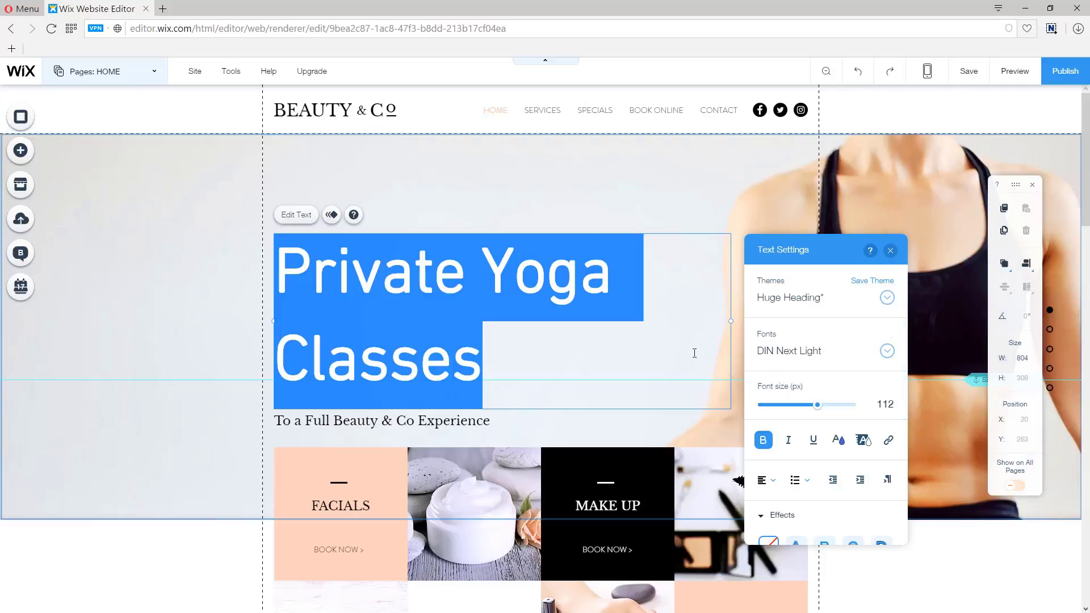
Step: Shrink the heading to 96 px, widen its character spacing slightly, and close Text Settings
{"action": "left_click_drag", "start_coordinate": [817, 405], "coordinate": [802, 408]}
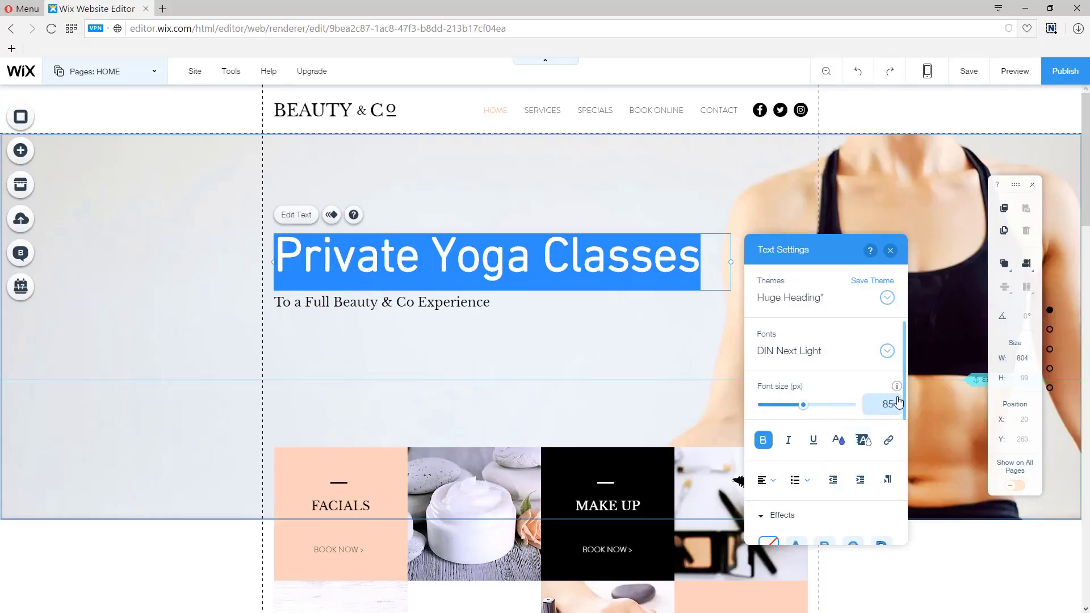
{"action": "left_click_drag", "start_coordinate": [907, 404], "coordinate": [900, 471]}
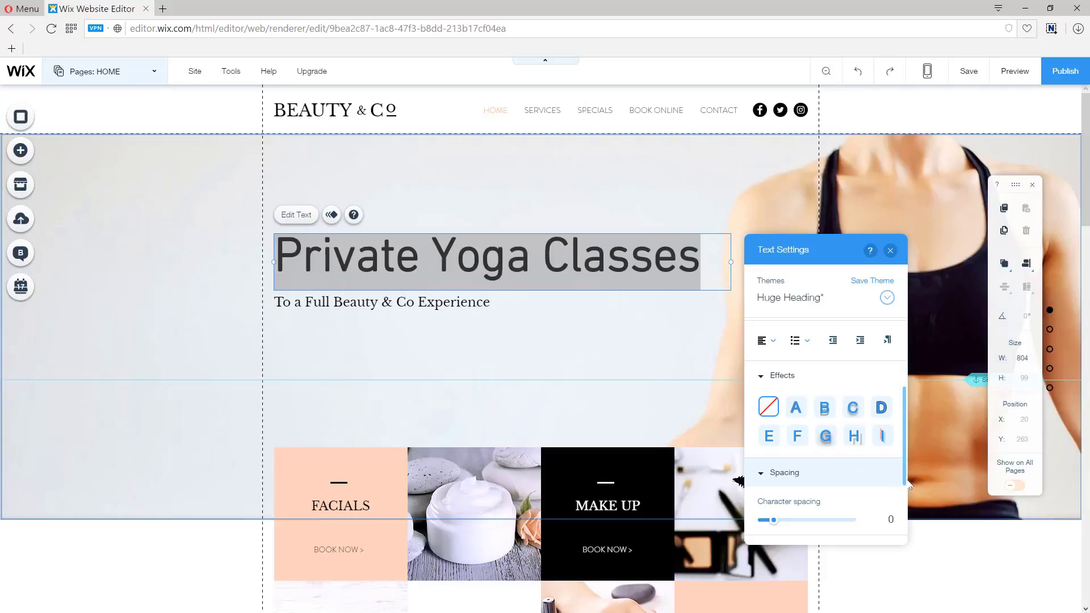
{"action": "scroll", "coordinate": [885, 499], "scroll_direction": "down", "scroll_amount": 3}
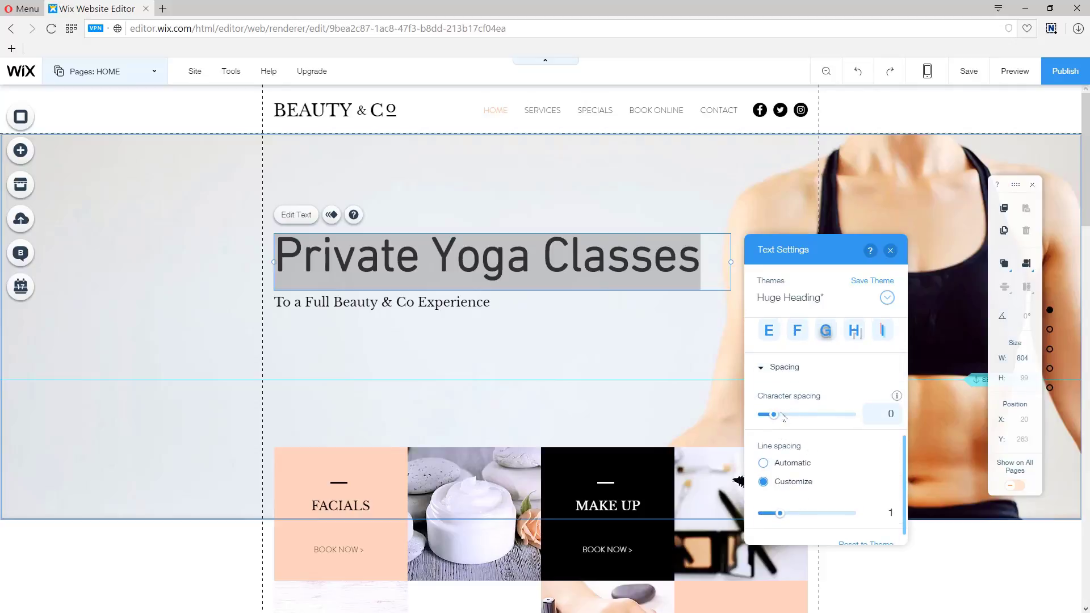
{"action": "mouse_move", "coordinate": [776, 418]}
{"action": "left_mouse_down"}
{"action": "mouse_move", "coordinate": [786, 418]}
{"action": "mouse_move", "coordinate": [773, 415]}
{"action": "left_mouse_up"}
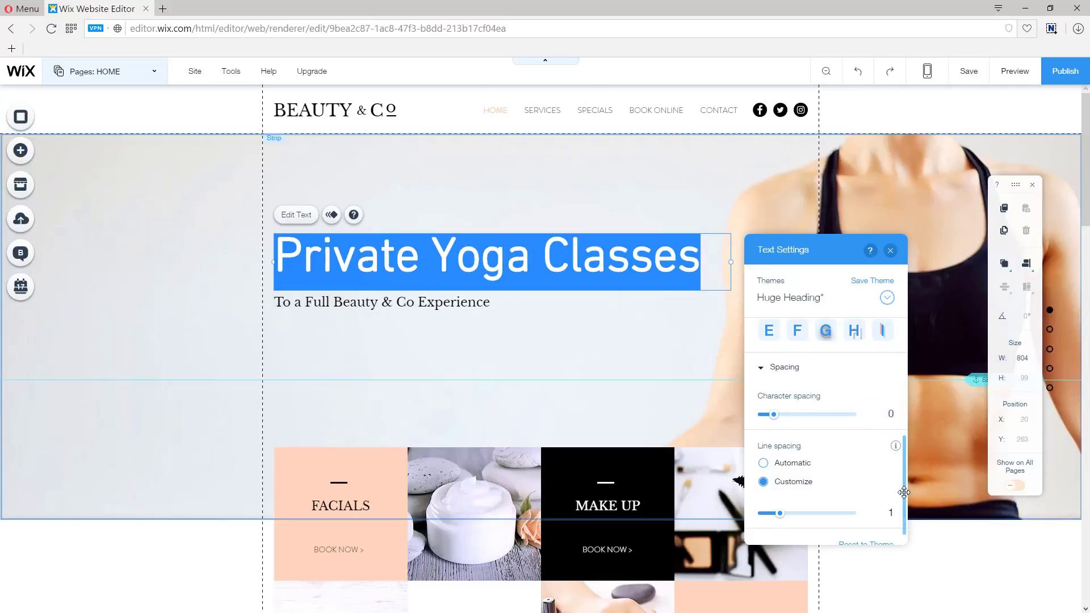
{"action": "left_click", "coordinate": [890, 250]}
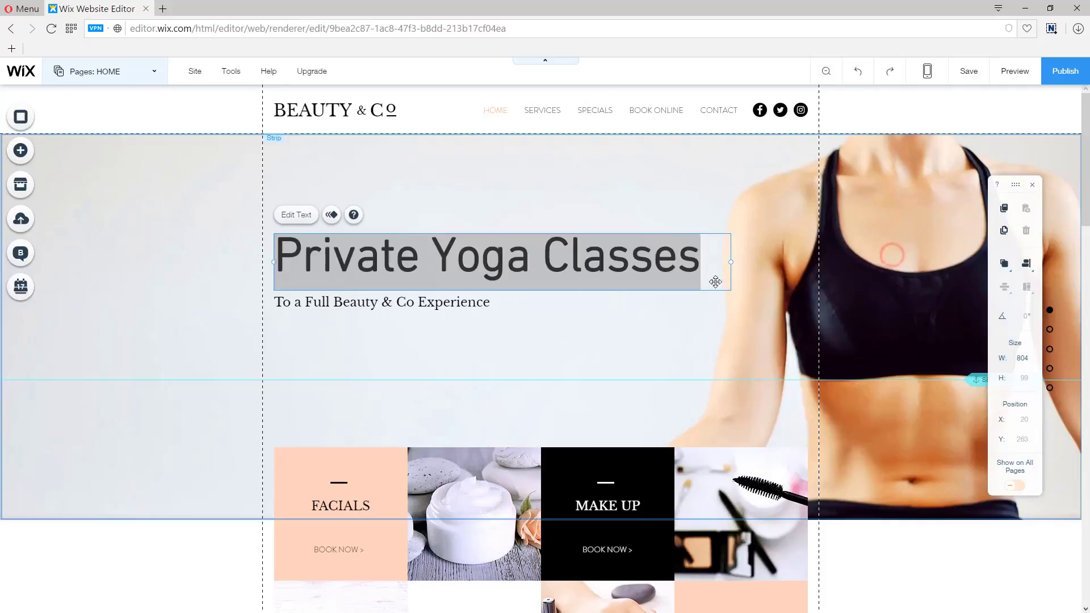
Step: Replace the subtitle text with 'Quiet The Mind, Inspire the Body'
{"action": "left_click", "coordinate": [439, 303]}
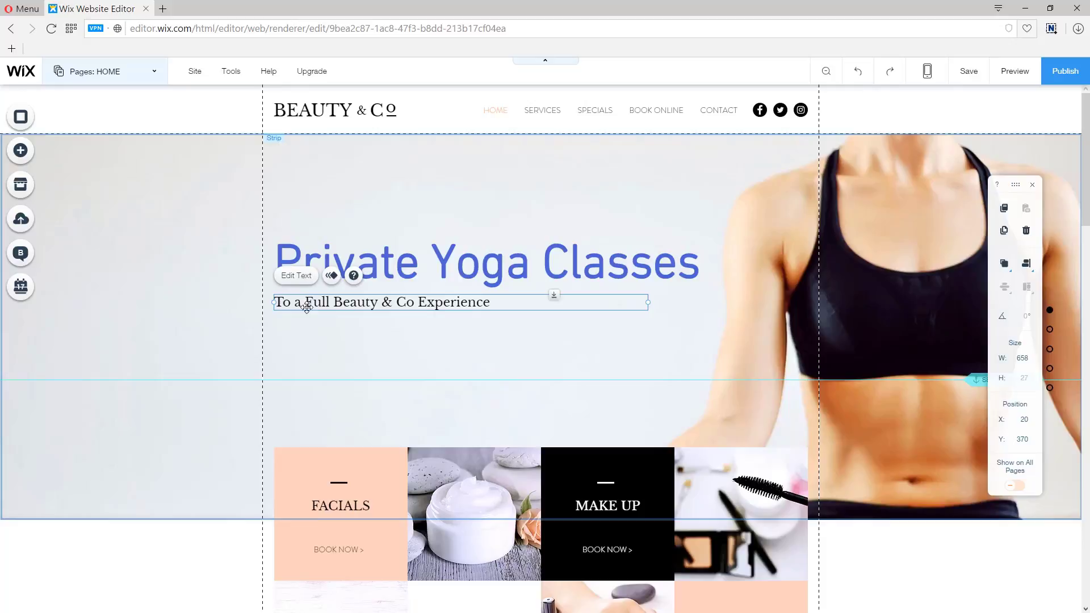
{"action": "left_click", "coordinate": [292, 278]}
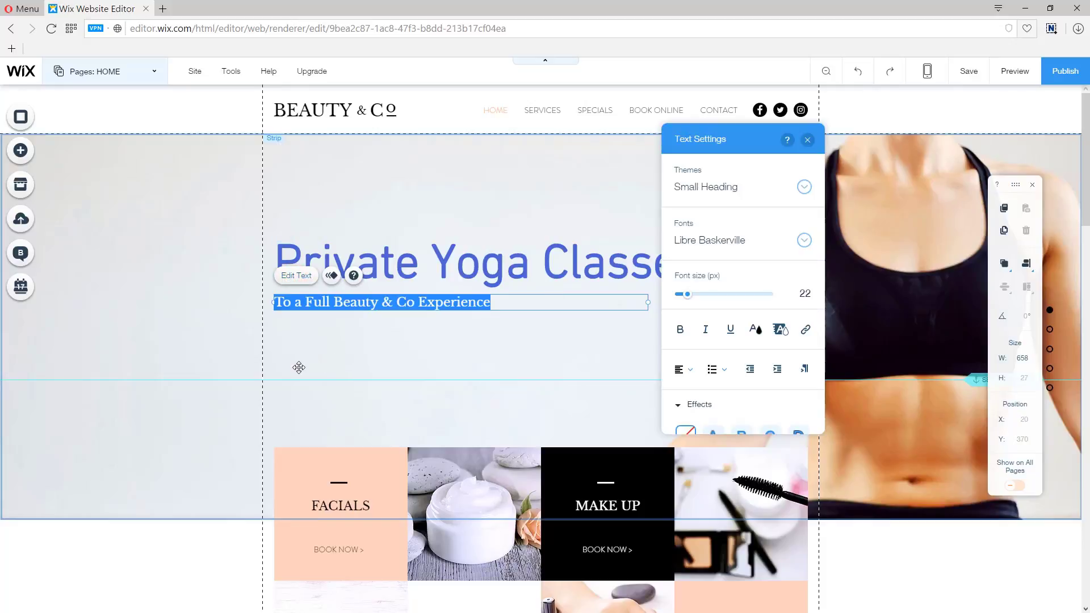
{"action": "type", "text": "Q"}
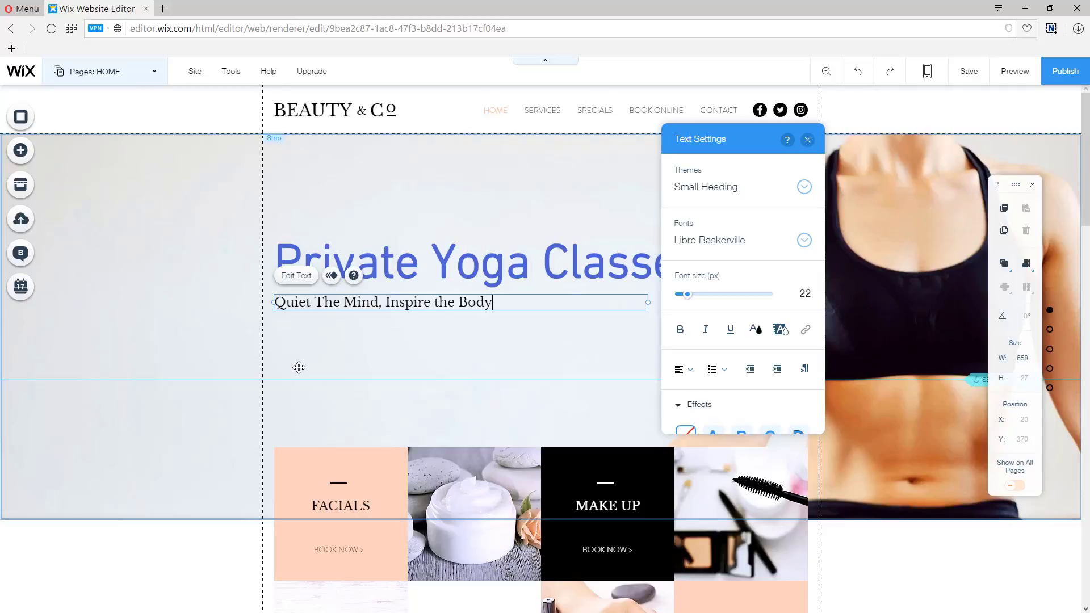
Step: Set the subtitle in Helvetica and enlarge it from 22 to 34 px
{"action": "key", "text": "ctrl+a"}
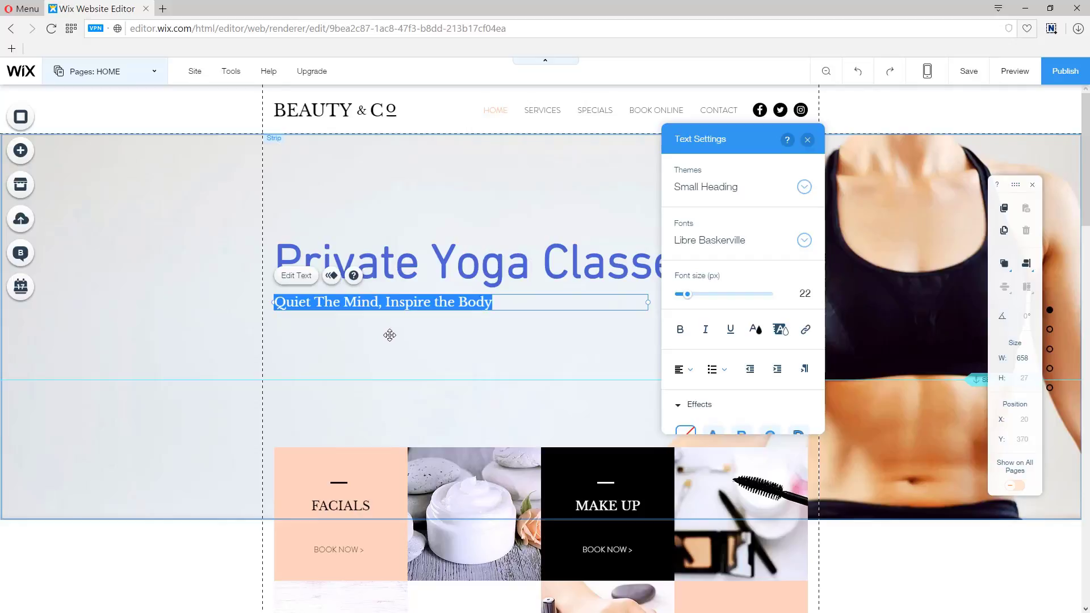
{"action": "left_click", "coordinate": [804, 241]}
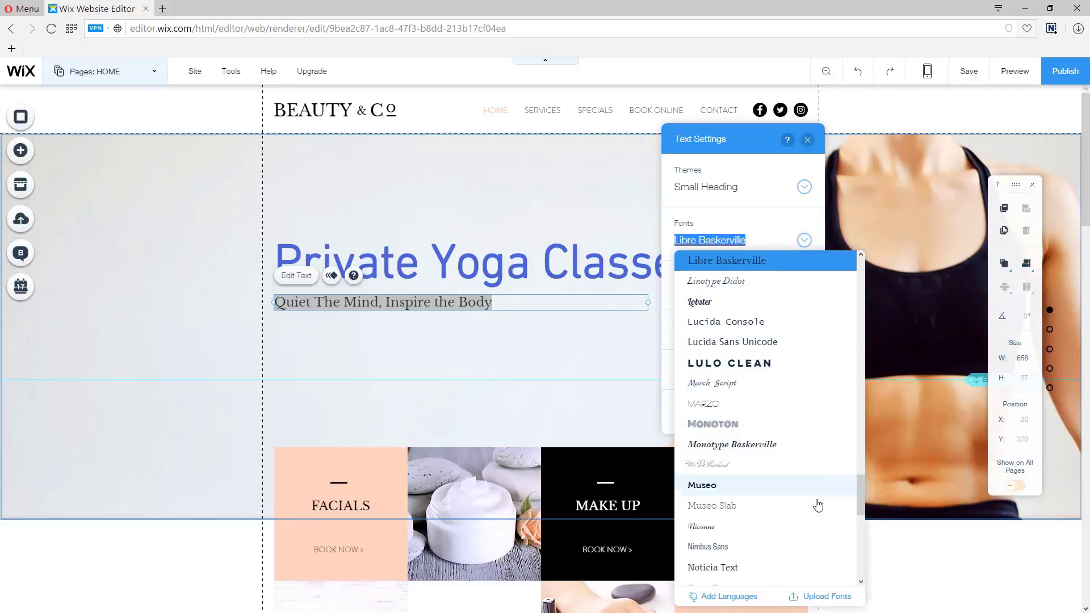
{"action": "left_click_drag", "start_coordinate": [855, 504], "coordinate": [857, 458]}
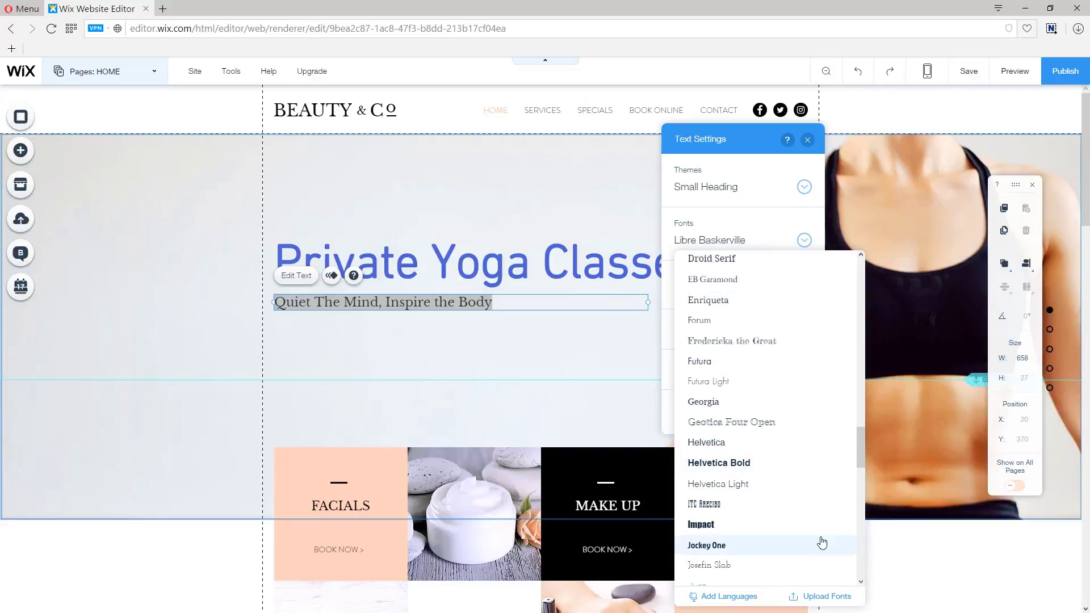
{"action": "left_click", "coordinate": [719, 443]}
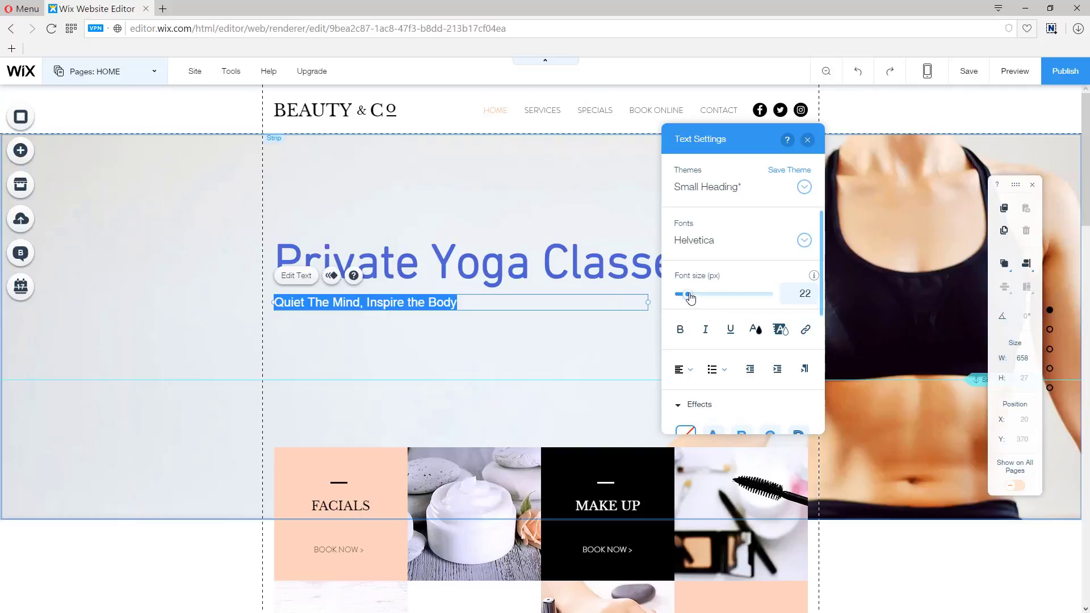
{"action": "left_click_drag", "start_coordinate": [689, 295], "coordinate": [695, 297]}
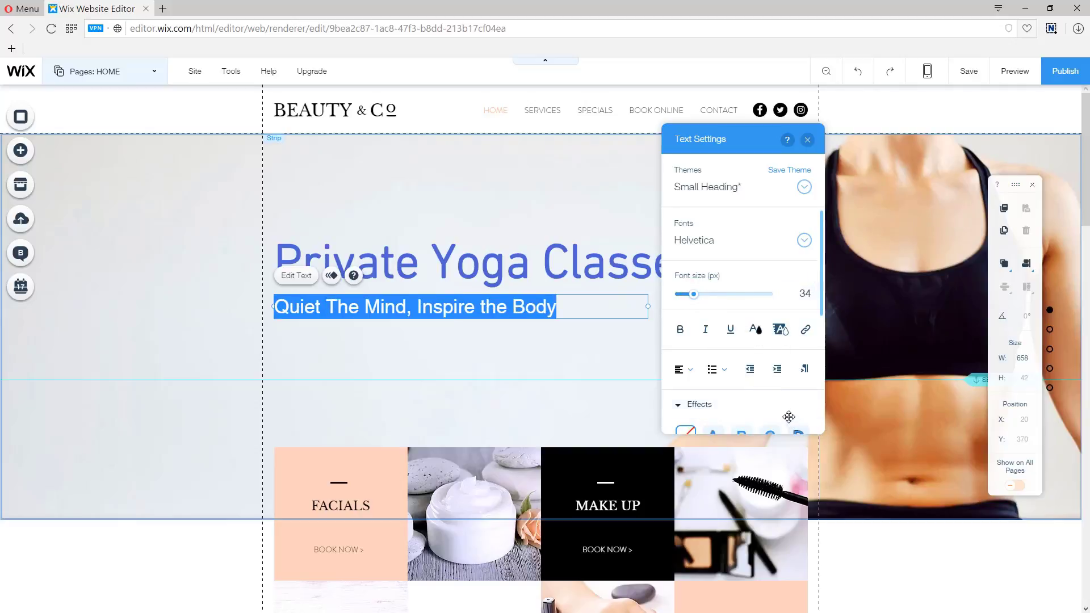
Step: Create custom colour #2A8DD4 under My Colors and apply it to the subtitle
{"action": "left_click", "coordinate": [756, 329]}
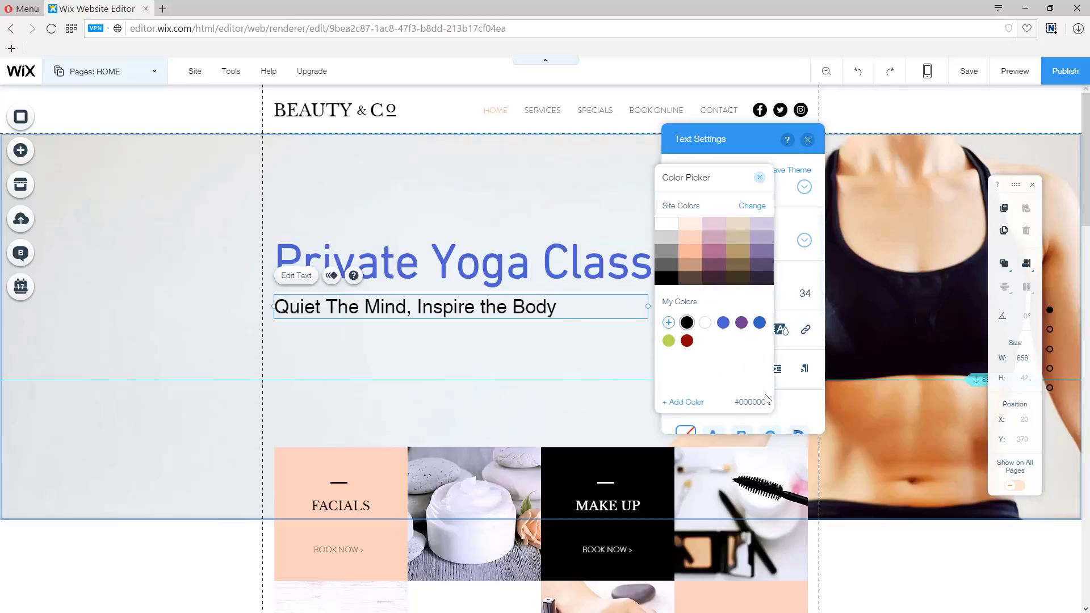
{"action": "left_click", "coordinate": [745, 326]}
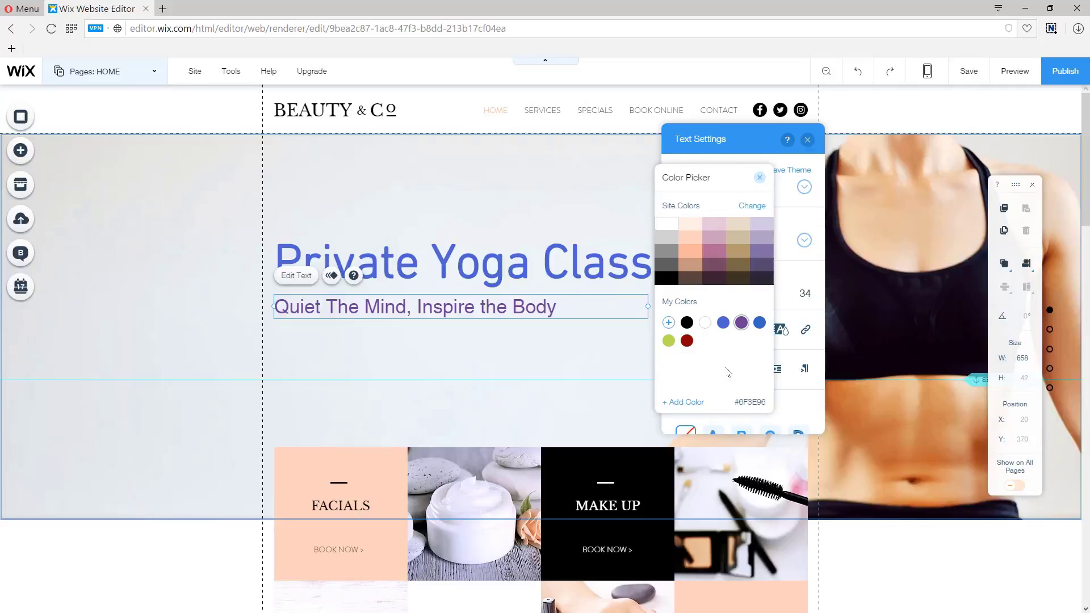
{"action": "left_click", "coordinate": [669, 323]}
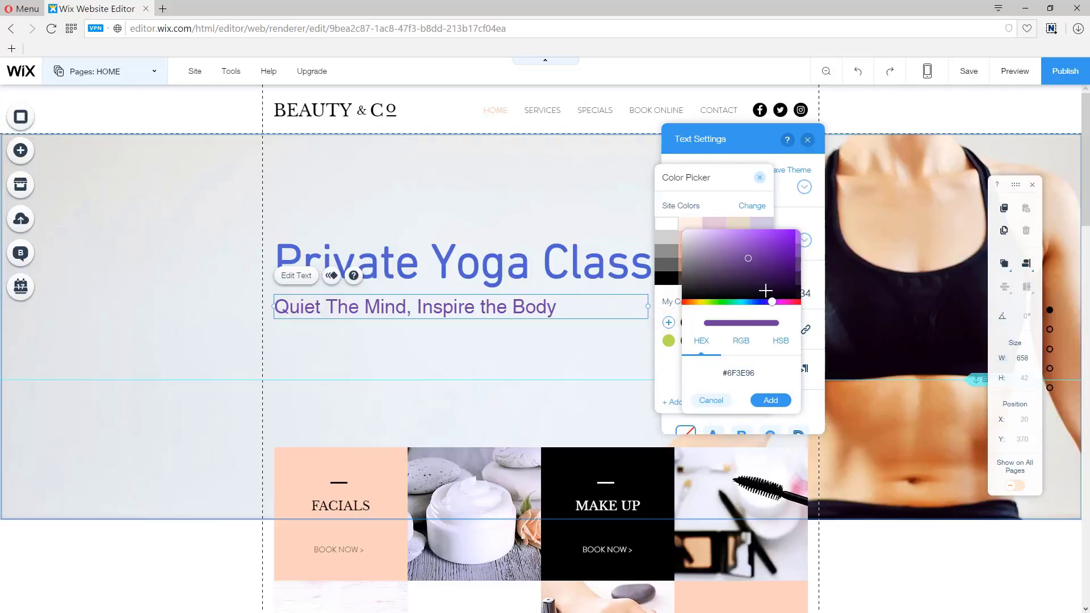
{"action": "left_click_drag", "start_coordinate": [772, 302], "coordinate": [759, 302]}
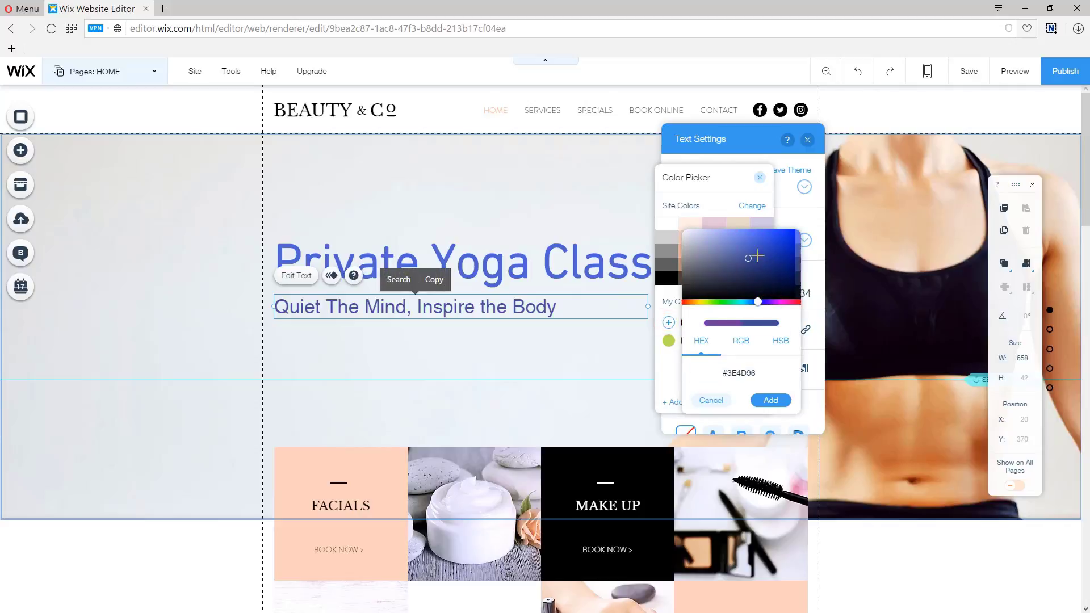
{"action": "mouse_move", "coordinate": [754, 251]}
{"action": "left_mouse_down"}
{"action": "mouse_move", "coordinate": [770, 238]}
{"action": "mouse_move", "coordinate": [766, 253]}
{"action": "left_mouse_up"}
{"action": "left_click_drag", "start_coordinate": [759, 302], "coordinate": [749, 301]}
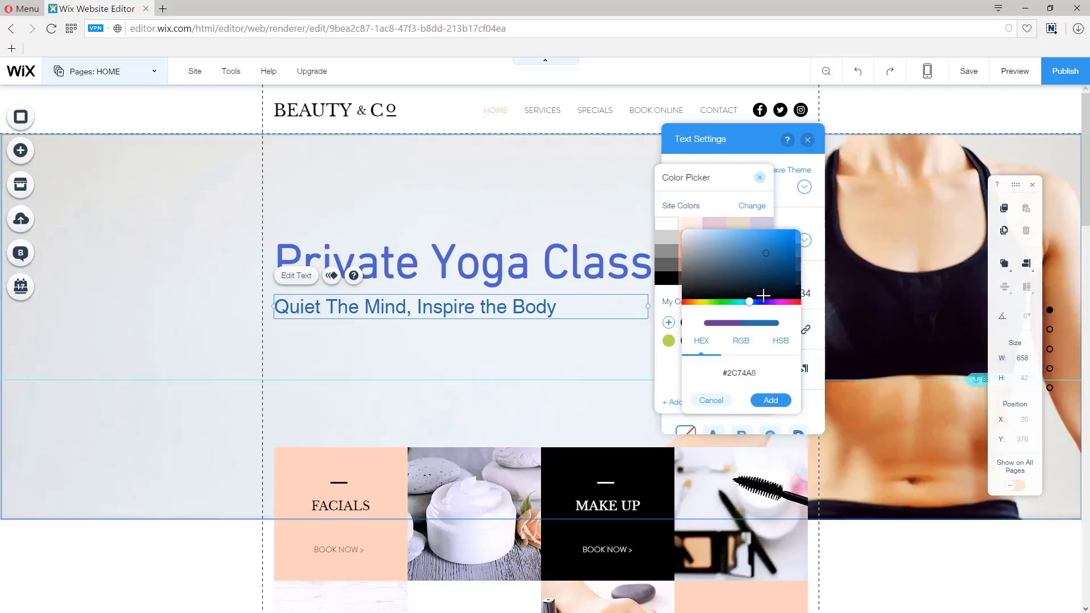
{"action": "left_click_drag", "start_coordinate": [772, 254], "coordinate": [773, 241]}
{"action": "left_click", "coordinate": [770, 401]}
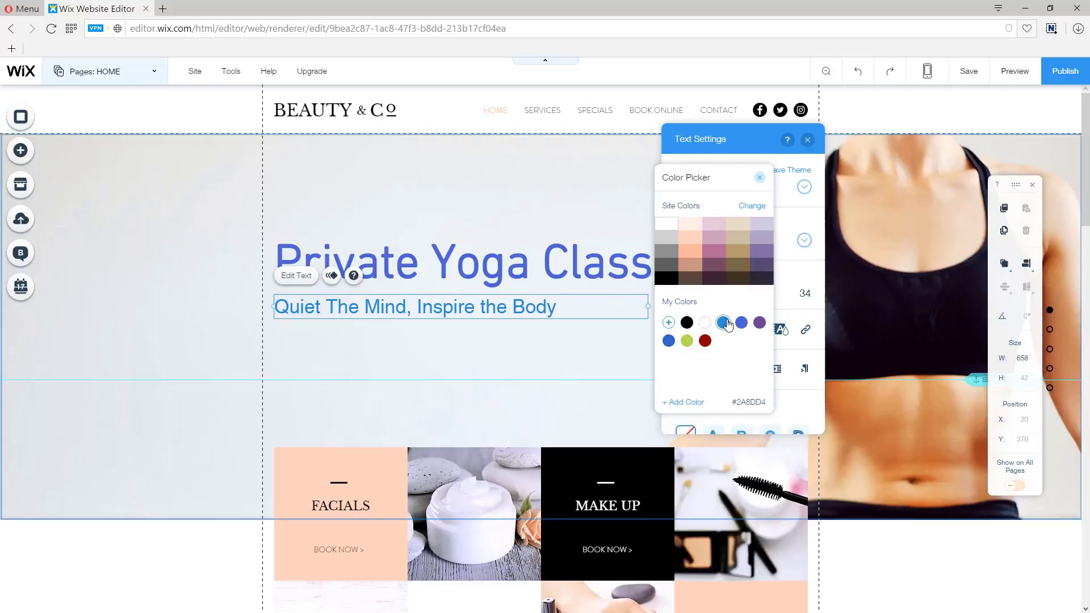
{"action": "left_click", "coordinate": [760, 179]}
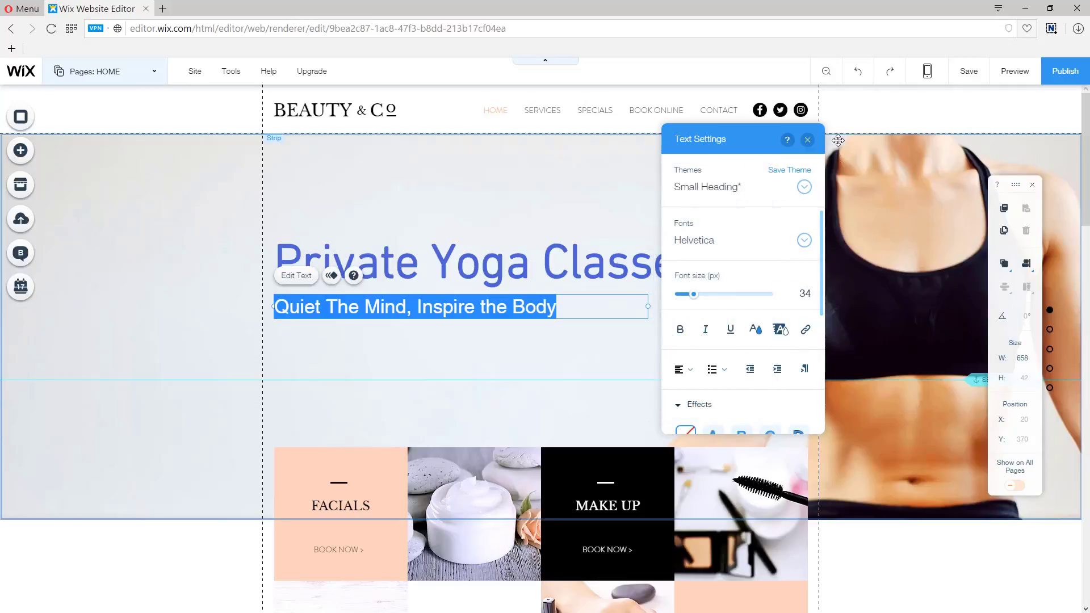
{"action": "left_click", "coordinate": [807, 139]}
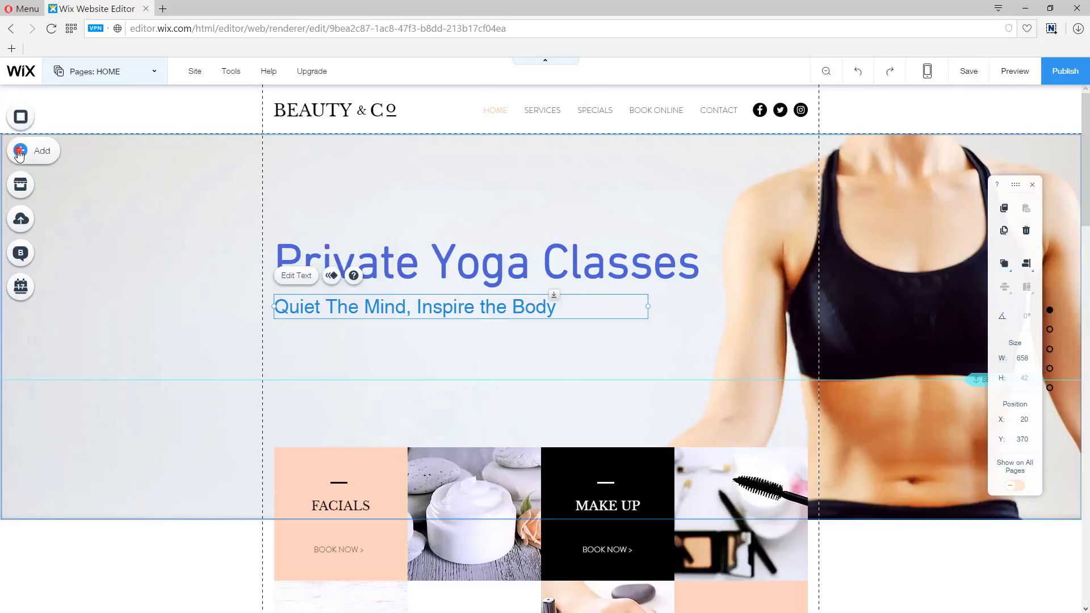
Step: Add a rounded blue Contact Us button below the subheading and resize it to 260 × 73
{"action": "left_click", "coordinate": [20, 152]}
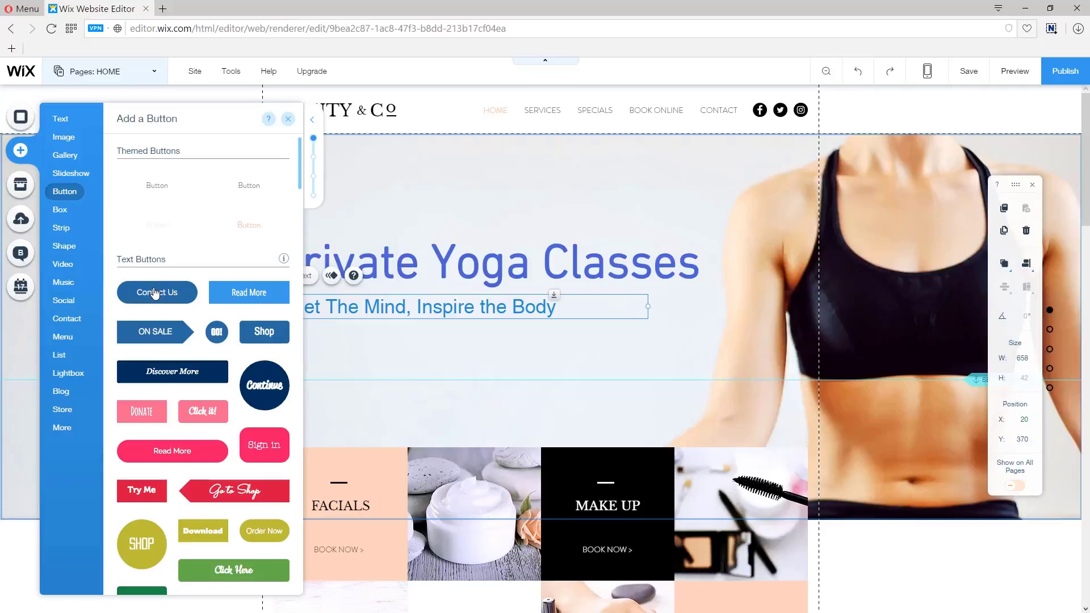
{"action": "left_click_drag", "start_coordinate": [151, 291], "coordinate": [362, 363]}
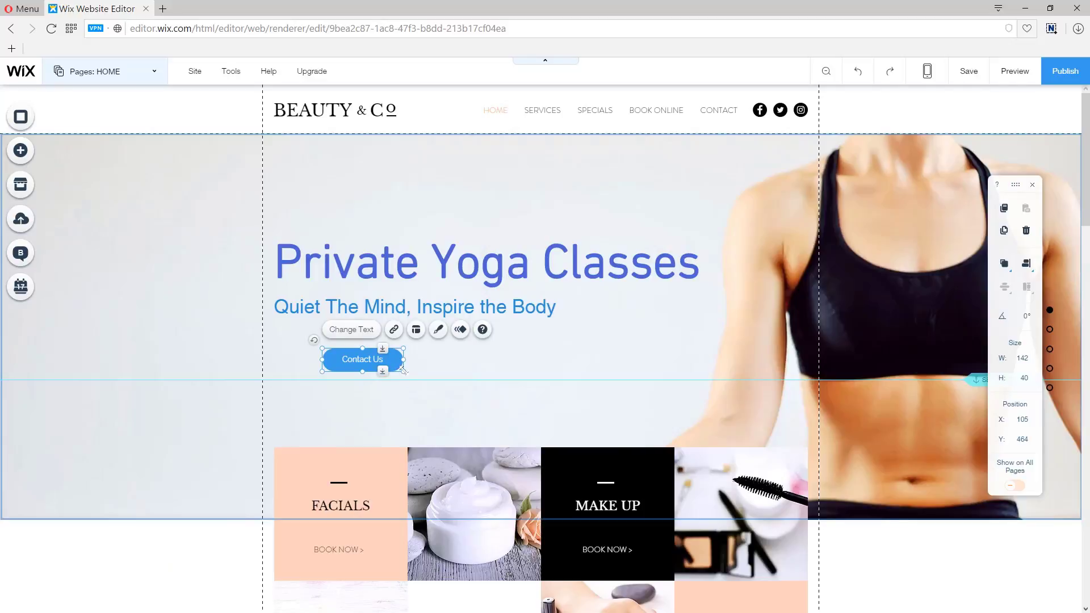
{"action": "mouse_move", "coordinate": [403, 372]}
{"action": "left_mouse_down"}
{"action": "mouse_move", "coordinate": [462, 398]}
{"action": "mouse_move", "coordinate": [484, 372]}
{"action": "mouse_move", "coordinate": [378, 346]}
{"action": "mouse_move", "coordinate": [391, 357]}
{"action": "left_mouse_up"}
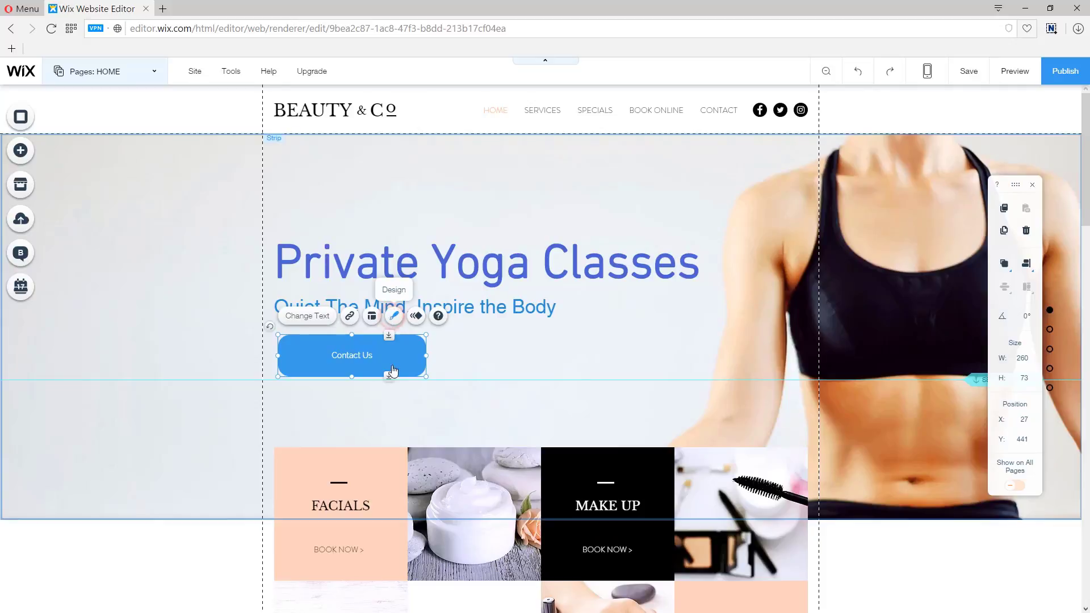
Step: Set the Contact Us button label to font size 22, keeping the Raleway font
{"action": "left_click", "coordinate": [394, 317]}
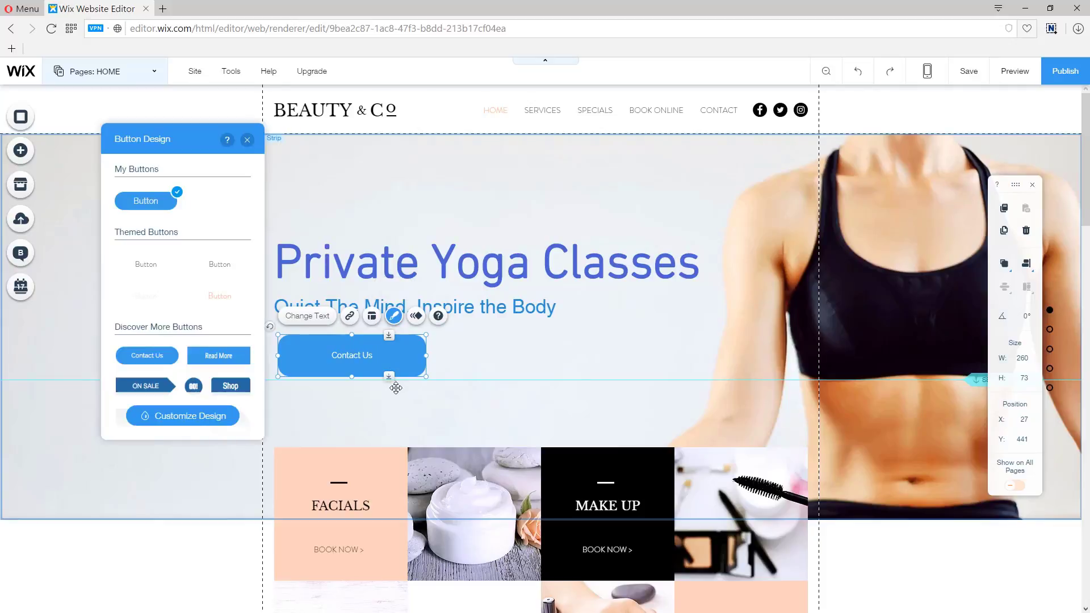
{"action": "left_click", "coordinate": [177, 421]}
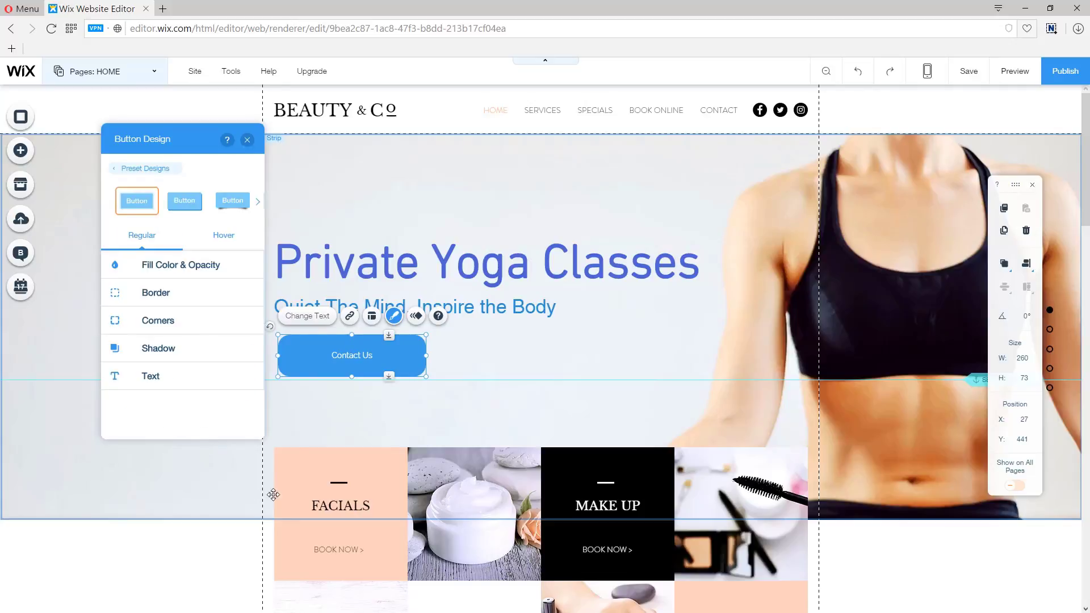
{"action": "left_click", "coordinate": [160, 378]}
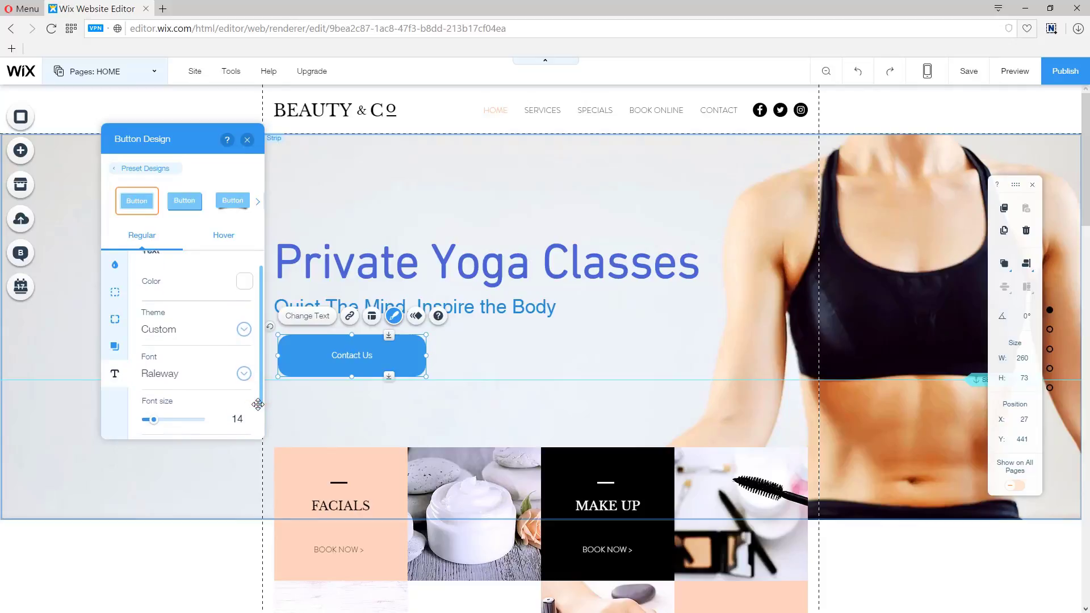
{"action": "scroll", "coordinate": [246, 372], "scroll_direction": "down", "scroll_amount": 1}
{"action": "left_click_drag", "start_coordinate": [157, 415], "coordinate": [164, 412]}
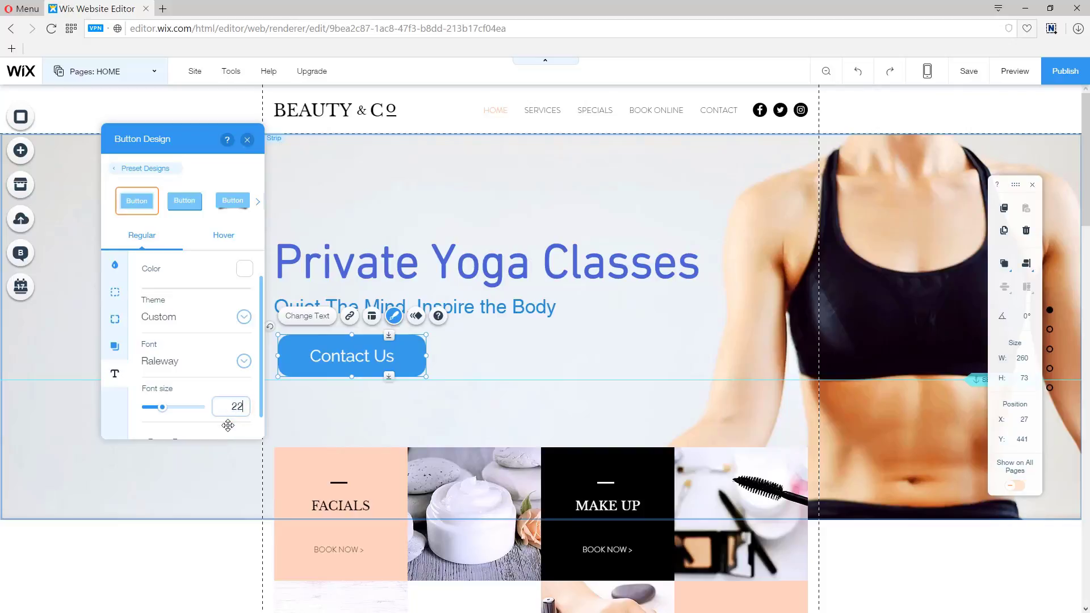
{"action": "key", "text": "Return"}
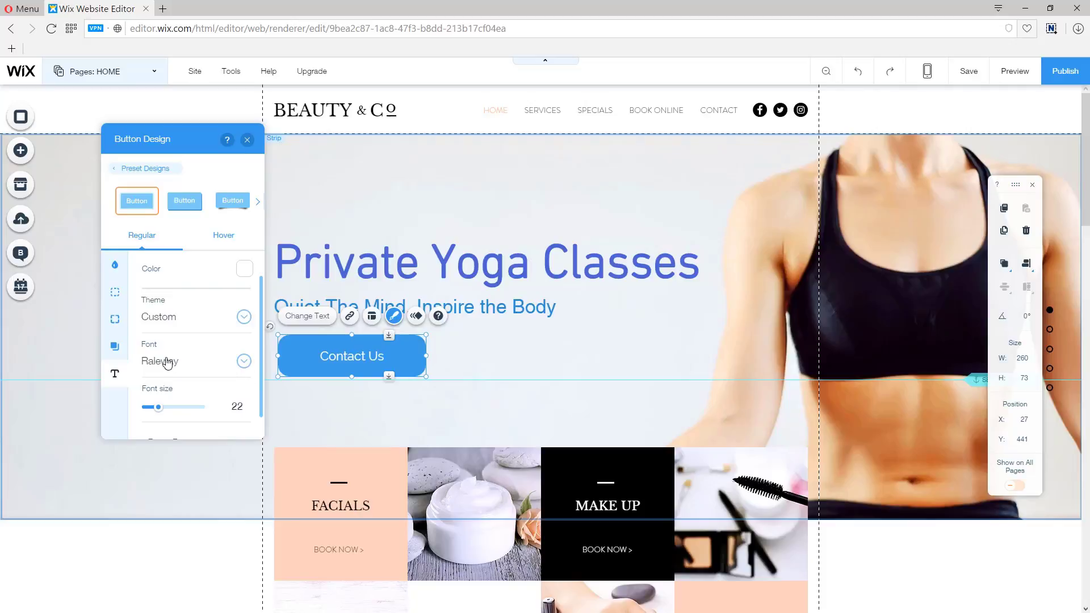
{"action": "left_click", "coordinate": [243, 363]}
{"action": "left_click_drag", "start_coordinate": [299, 585], "coordinate": [309, 499]}
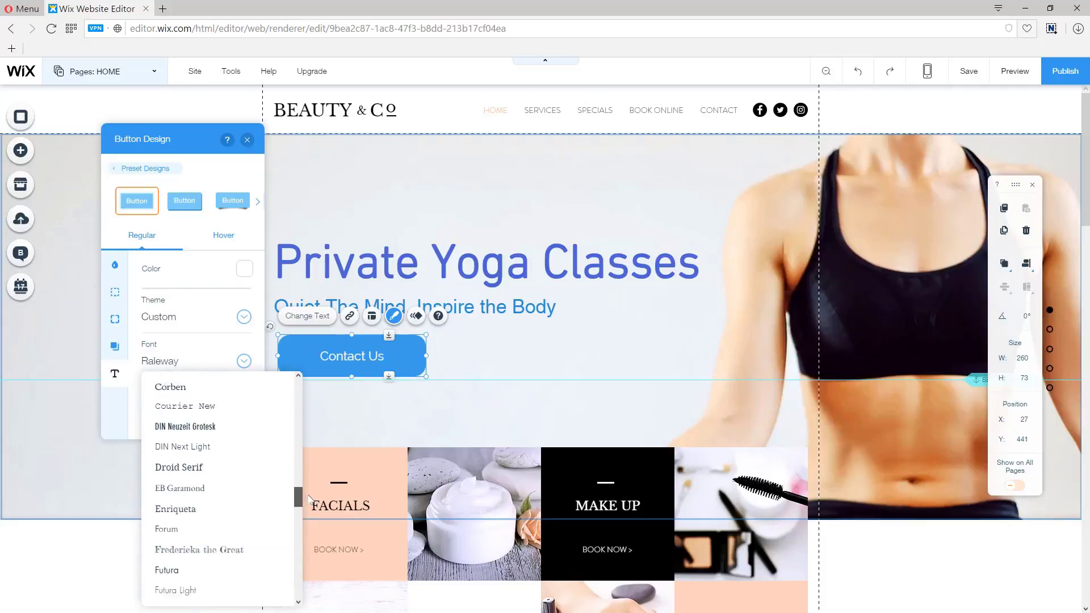
{"action": "scroll", "coordinate": [268, 528], "scroll_direction": "down", "scroll_amount": 3}
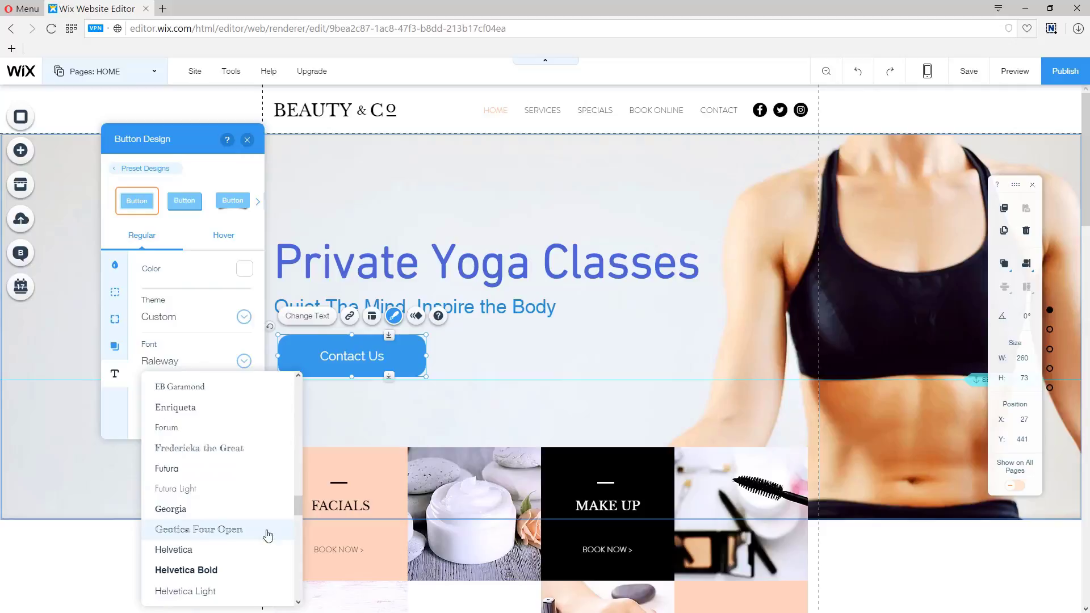
{"action": "left_click", "coordinate": [190, 550]}
{"action": "right_click", "coordinate": [193, 545]}
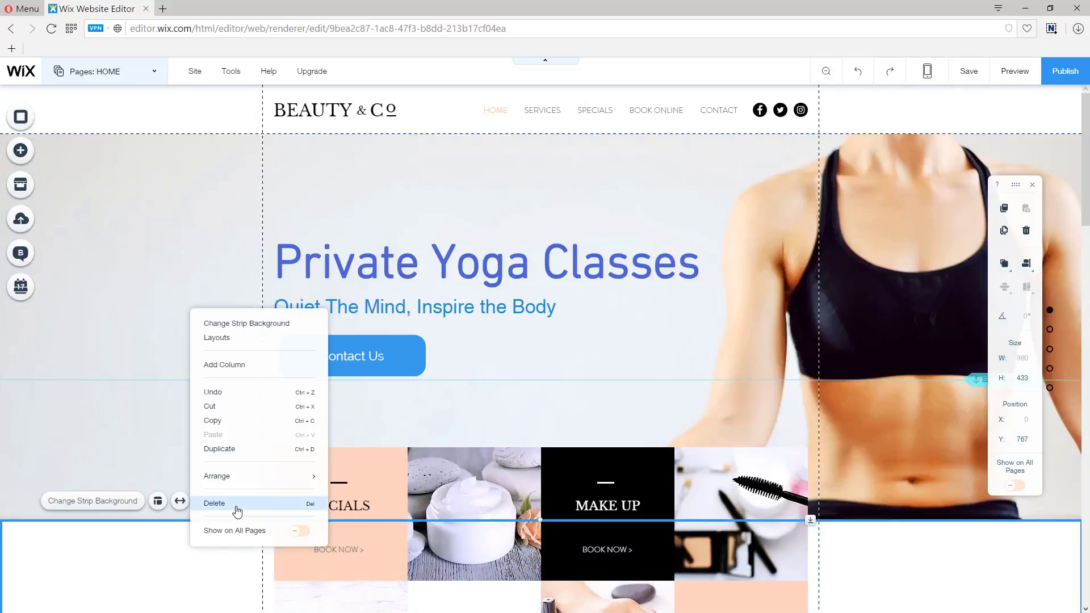
{"action": "left_click", "coordinate": [398, 355]}
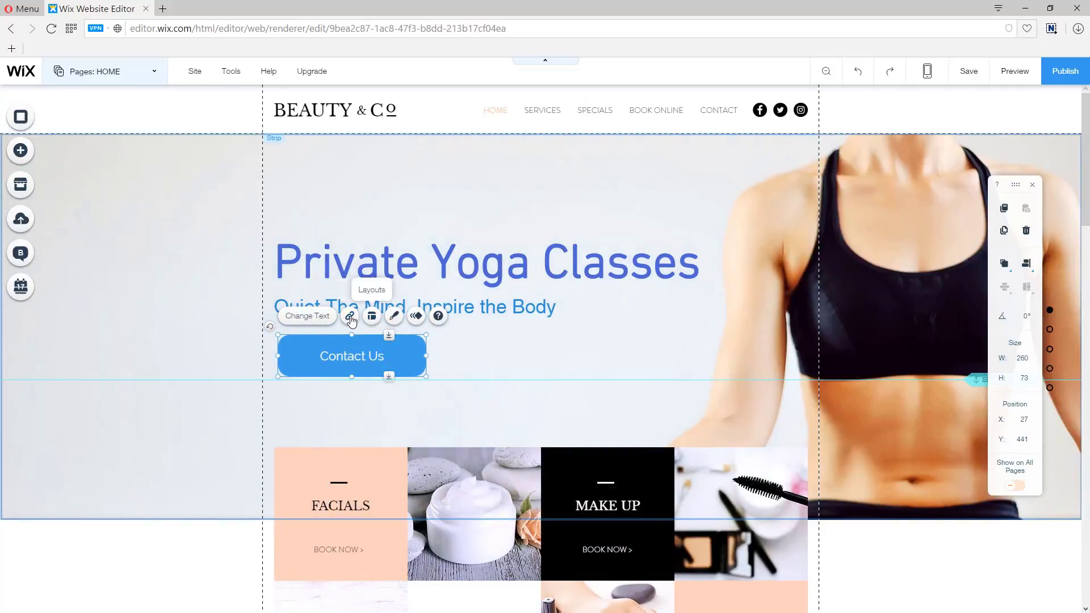
Step: Give all corners of the Contact Us button a 50 px radius
{"action": "left_click", "coordinate": [396, 319]}
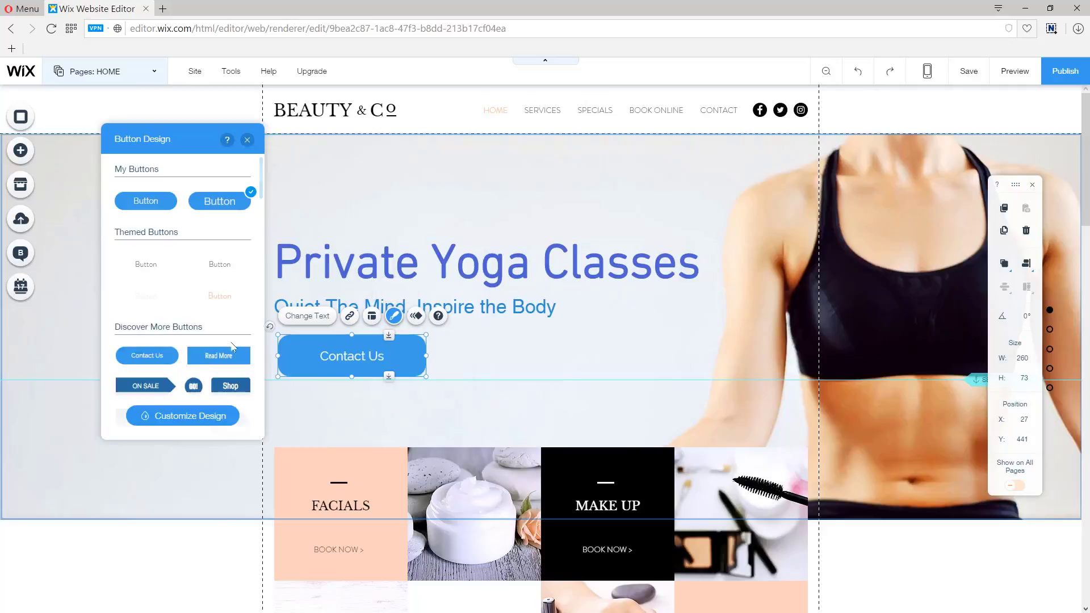
{"action": "left_click", "coordinate": [184, 415]}
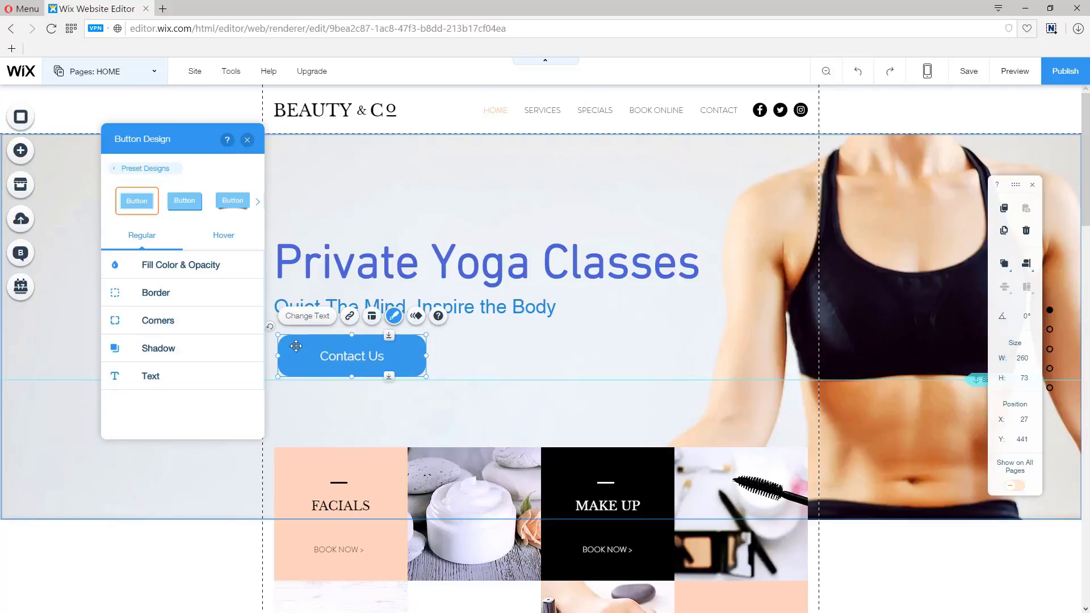
{"action": "left_click", "coordinate": [167, 324]}
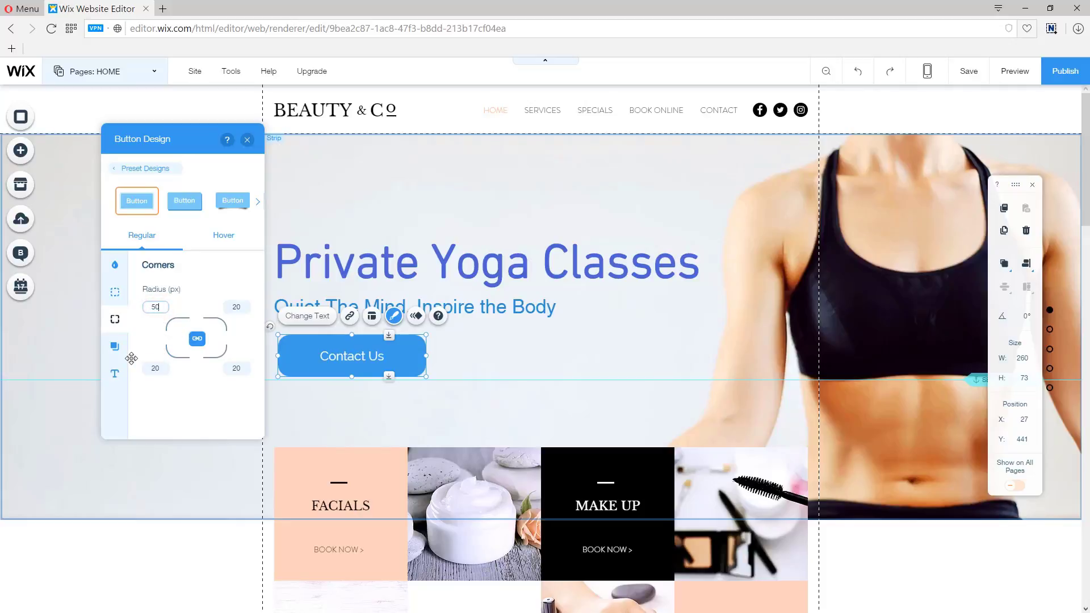
{"action": "key", "text": "Return"}
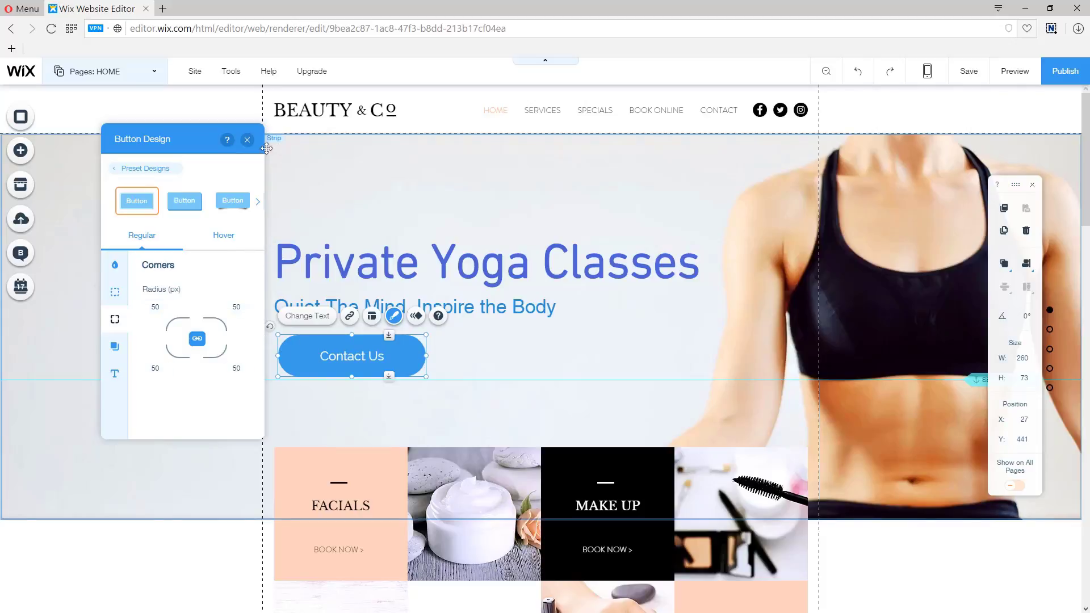
{"action": "left_click", "coordinate": [309, 319]}
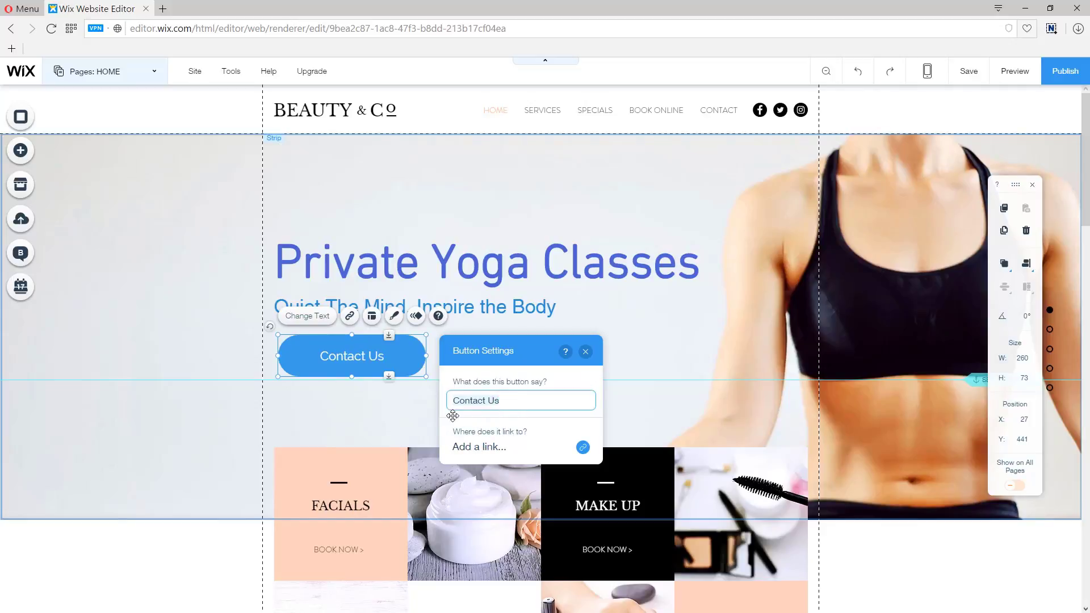
Step: Change the button label to 'Register Now' and link it to the BOOK ONLINE page
{"action": "type", "text": "RE"}
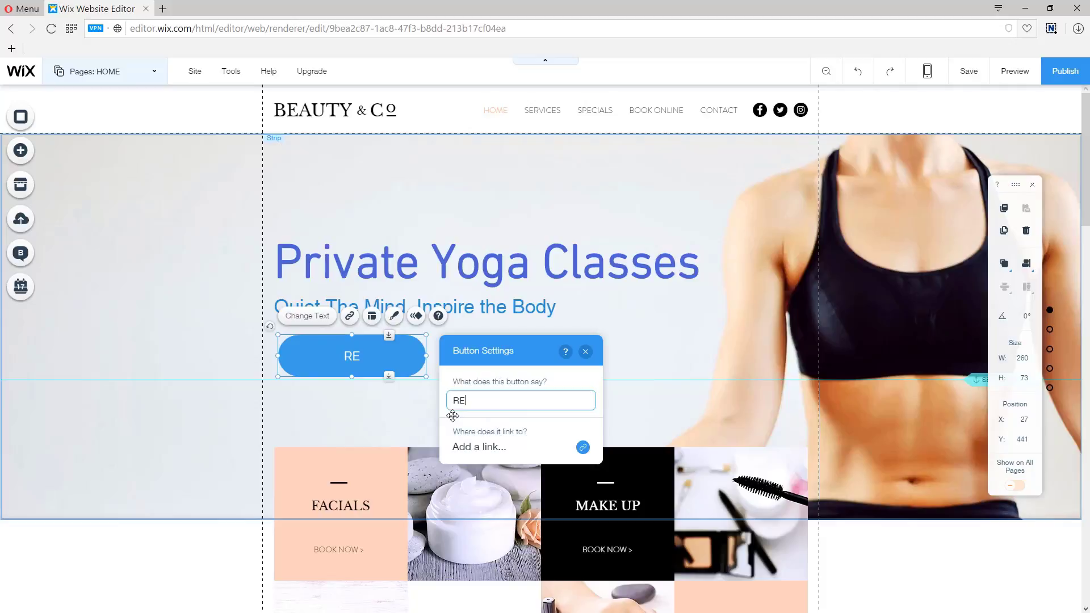
{"action": "type", "text": "gister Now"}
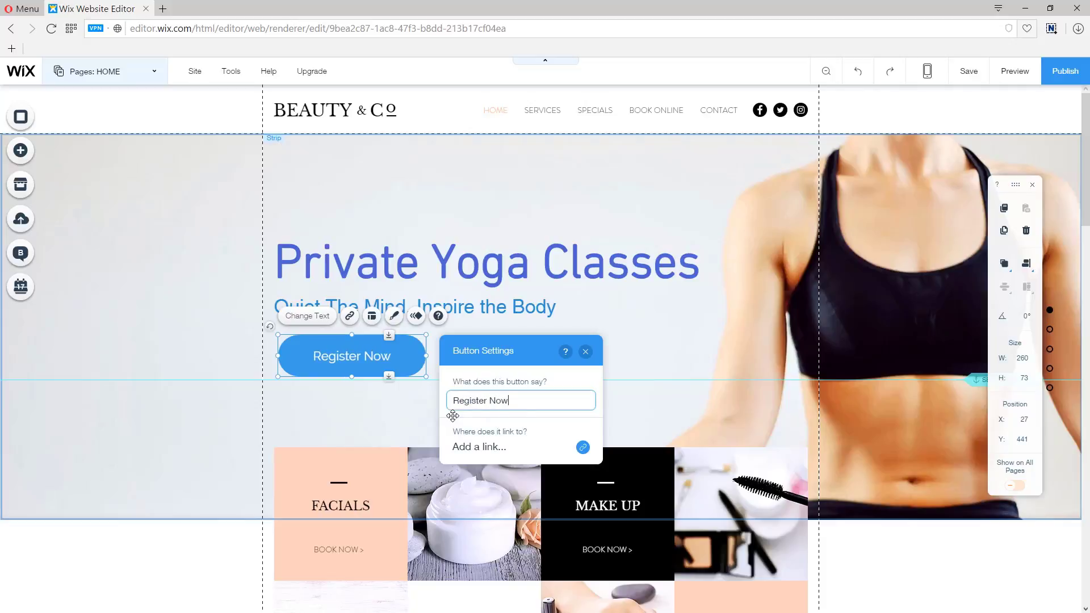
{"action": "left_click", "coordinate": [469, 449]}
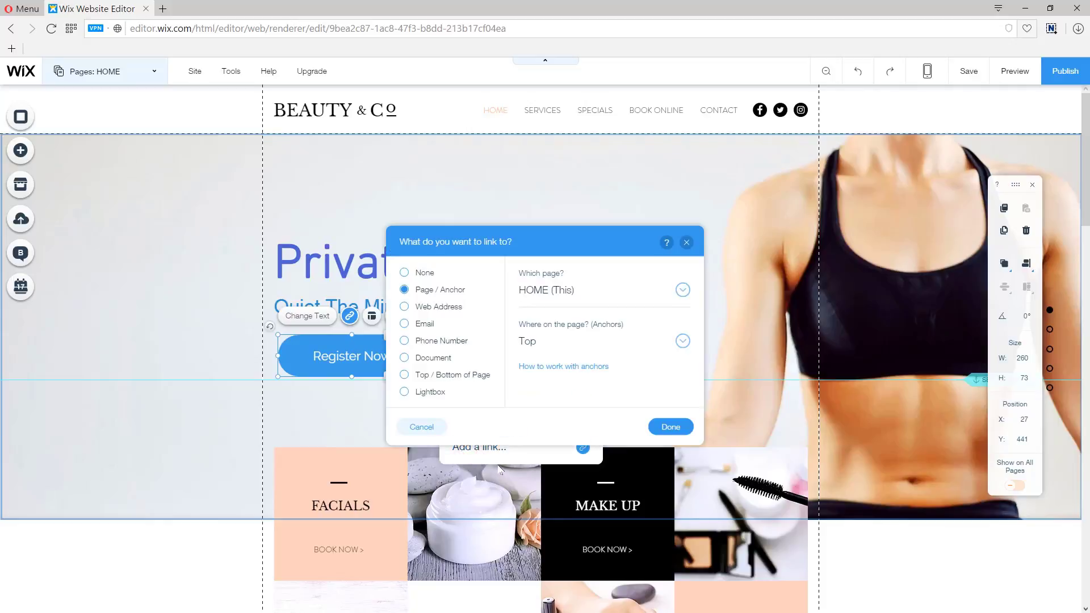
{"action": "left_click", "coordinate": [681, 291]}
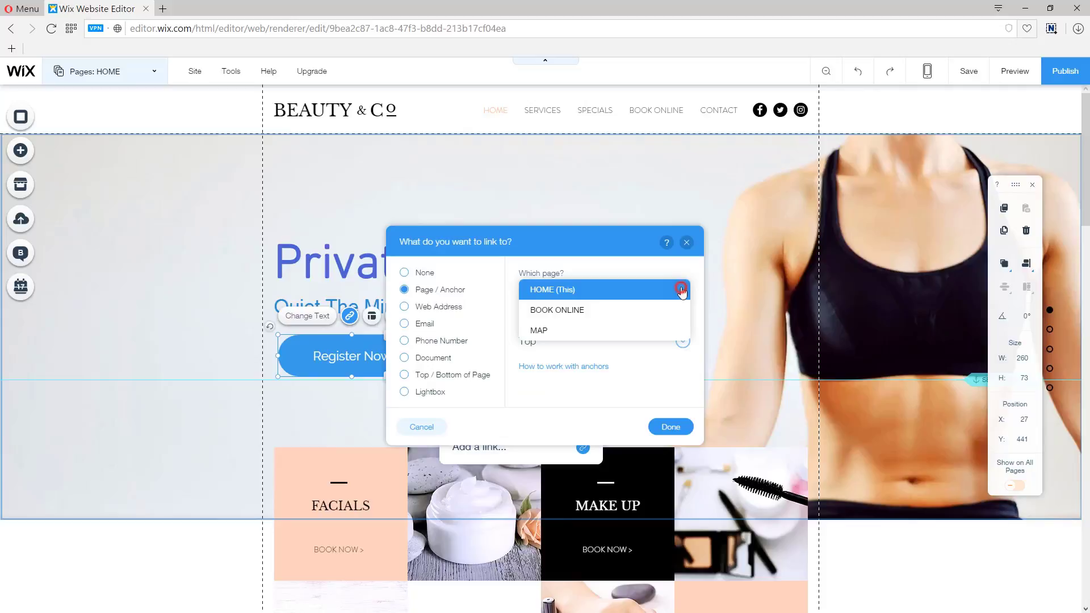
{"action": "left_click", "coordinate": [590, 307]}
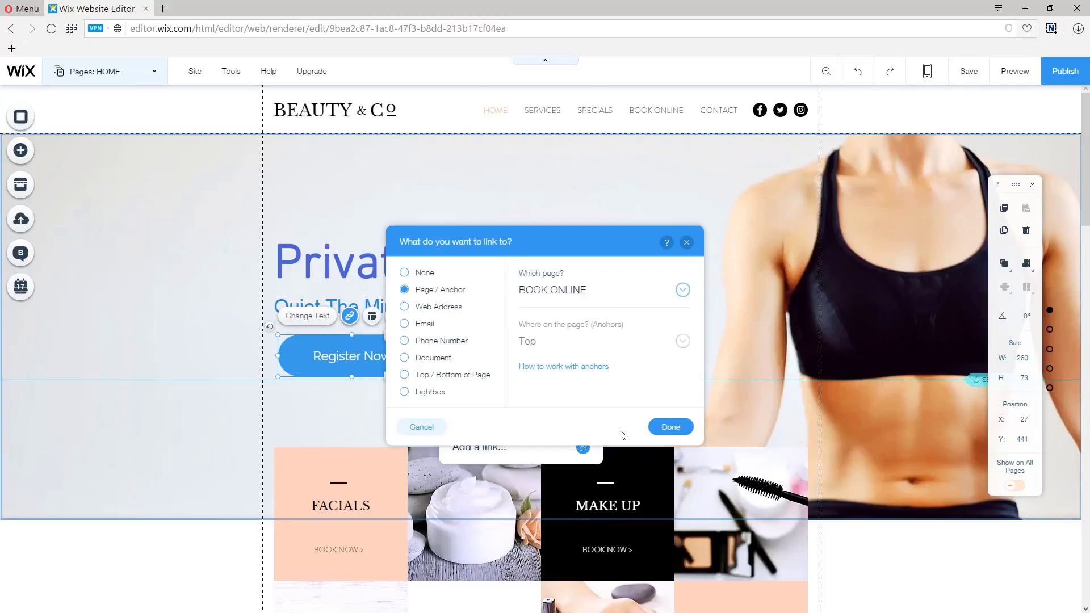
{"action": "left_click", "coordinate": [669, 431]}
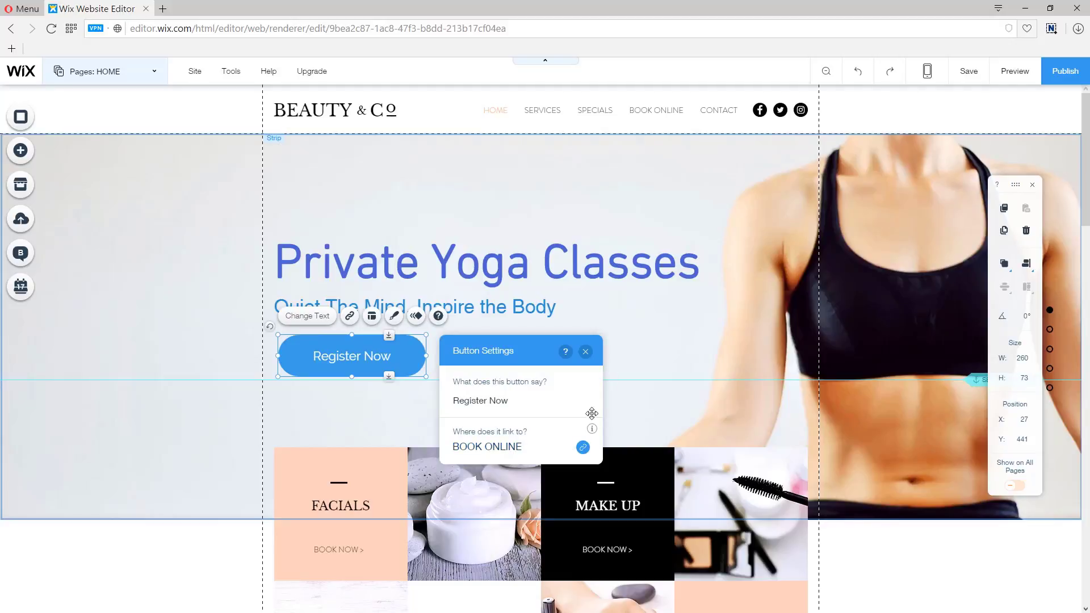
{"action": "left_click", "coordinate": [585, 352]}
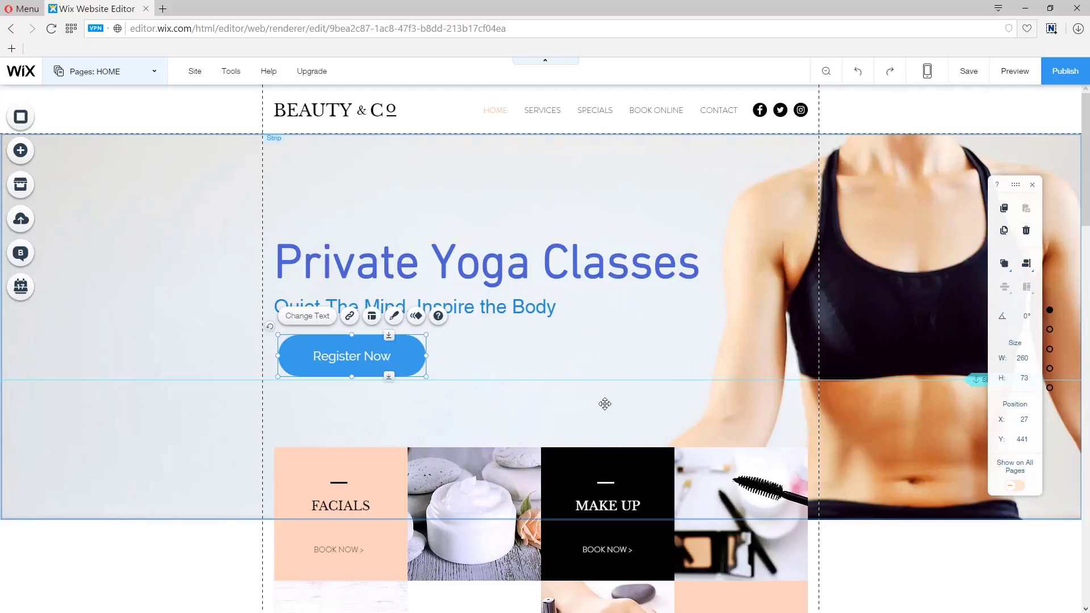
{"action": "left_click", "coordinate": [599, 405]}
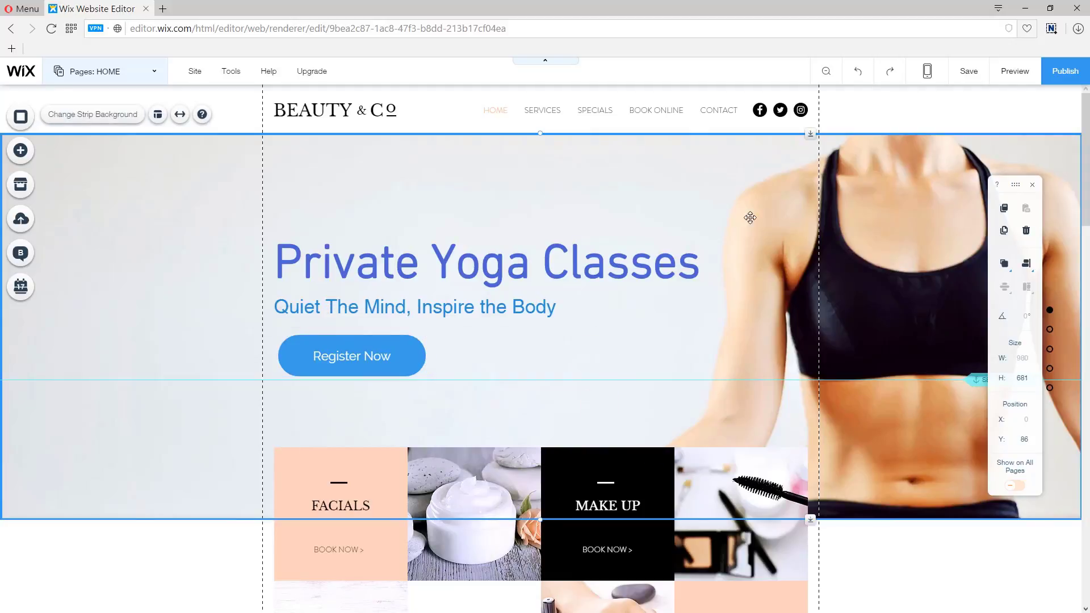